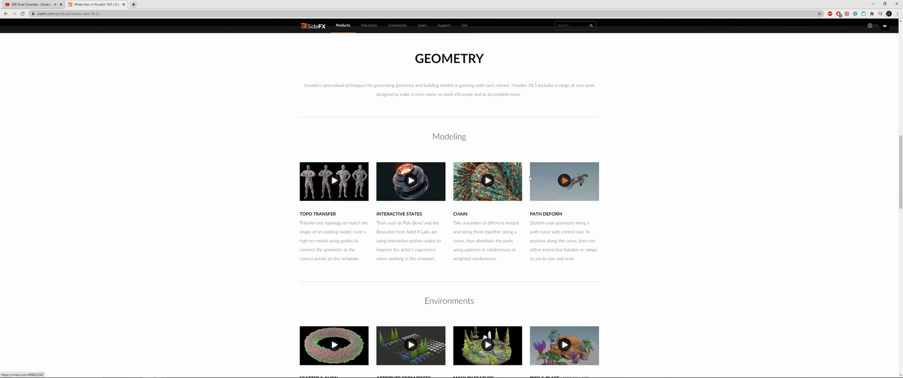
Look over the Modeling and Environments features in the Geometry section of the What's New in Houdini 18.5 page
{"action": "scroll", "coordinate": [522, 171], "scroll_direction": "down", "scroll_amount": 1}
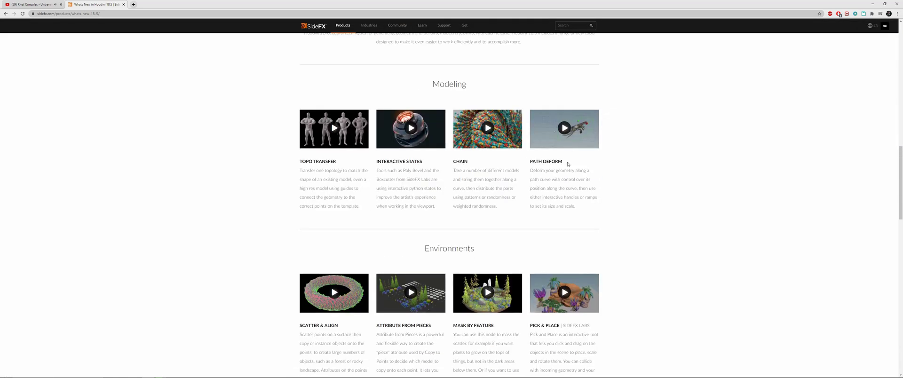
{"action": "scroll", "coordinate": [470, 143], "scroll_direction": "down", "scroll_amount": 4}
{"action": "scroll", "coordinate": [594, 194], "scroll_direction": "up", "scroll_amount": 4}
{"action": "scroll", "coordinate": [486, 224], "scroll_direction": "down", "scroll_amount": 1}
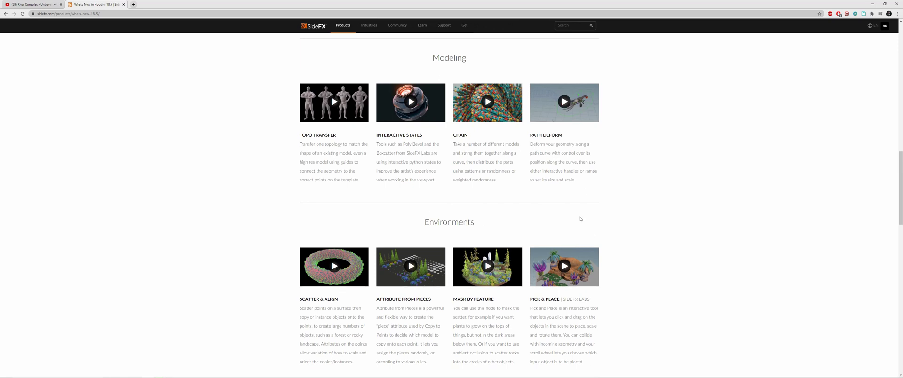
{"action": "scroll", "coordinate": [448, 242], "scroll_direction": "up", "scroll_amount": 4}
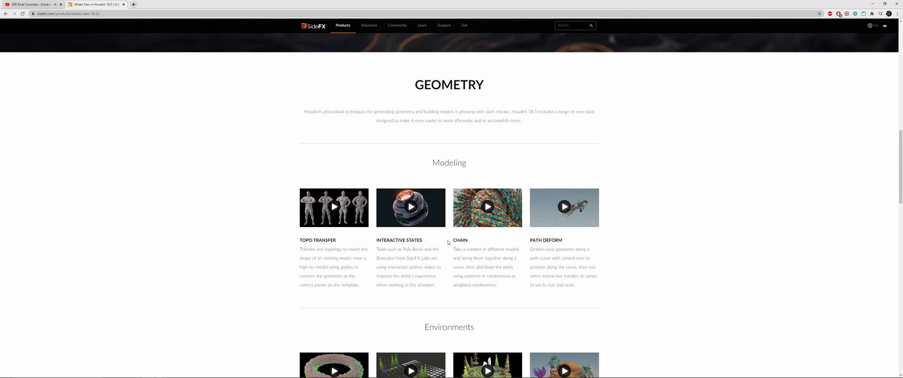
{"action": "scroll", "coordinate": [448, 242], "scroll_direction": "up", "scroll_amount": 4}
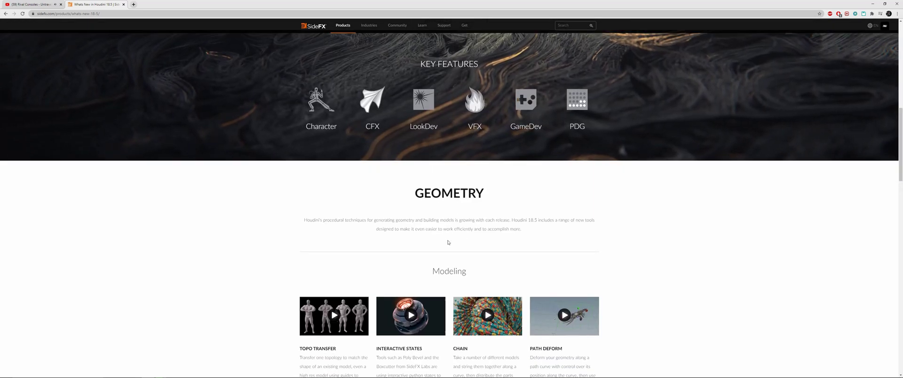
{"action": "scroll", "coordinate": [448, 242], "scroll_direction": "down", "scroll_amount": 7}
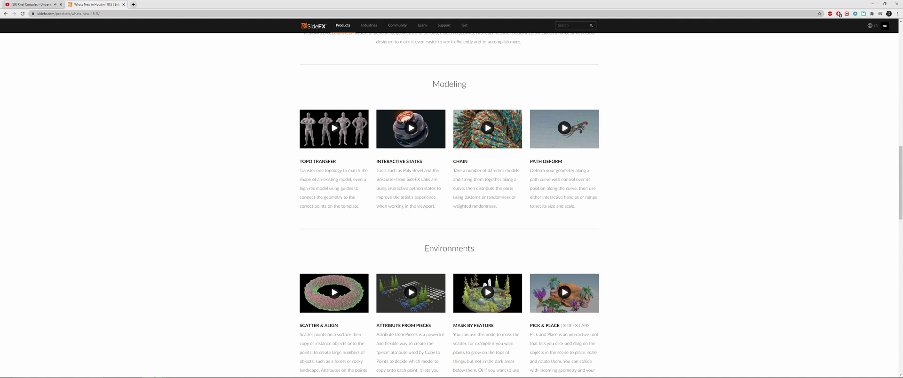
Switch to the MPlay window, play and scrub through the Redshift render sequence, and minimize the player
{"action": "left_click", "coordinate": [200, 373]}
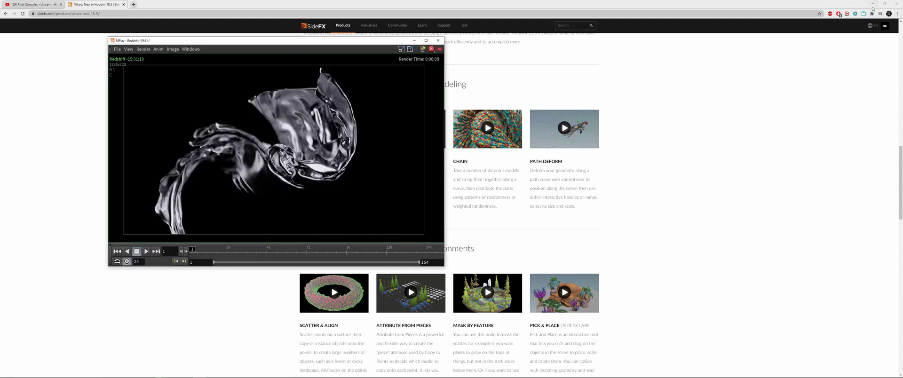
{"action": "left_click", "coordinate": [146, 251]}
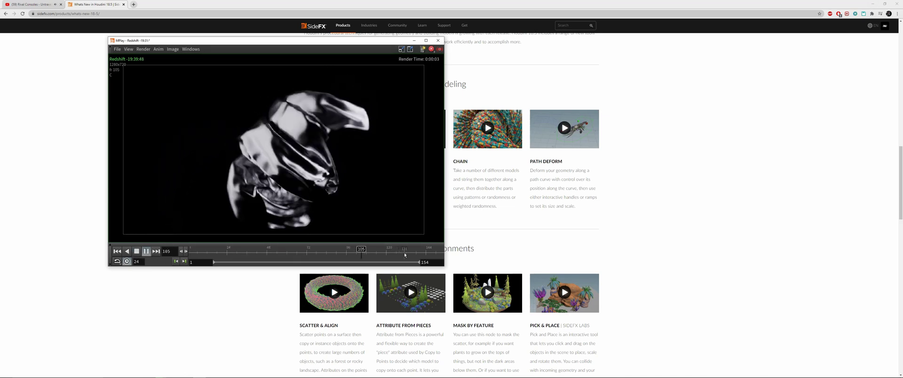
{"action": "mouse_move", "coordinate": [405, 254]}
{"action": "left_mouse_down"}
{"action": "mouse_move", "coordinate": [208, 249]}
{"action": "mouse_move", "coordinate": [201, 240]}
{"action": "mouse_move", "coordinate": [271, 241]}
{"action": "mouse_move", "coordinate": [190, 233]}
{"action": "left_mouse_up"}
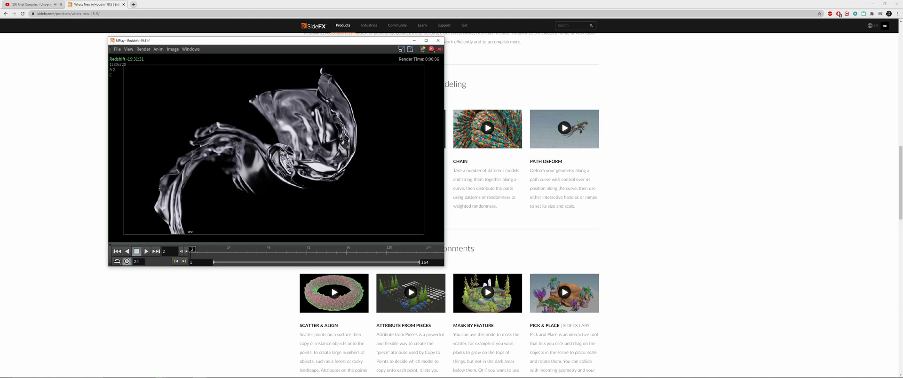
{"action": "left_click", "coordinate": [146, 251]}
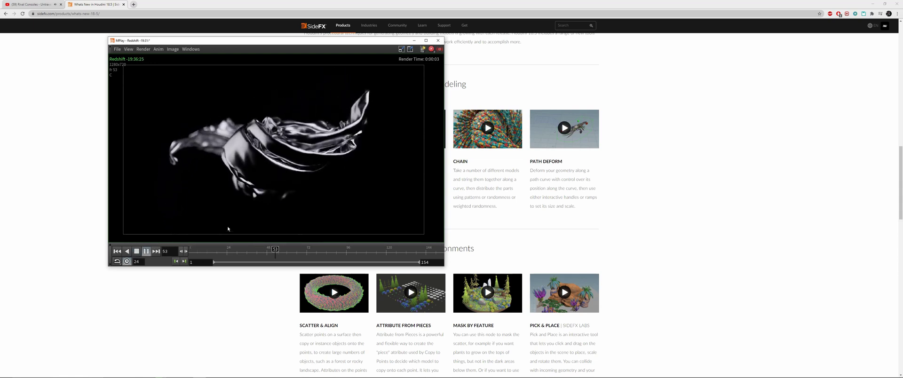
{"action": "left_click_drag", "start_coordinate": [257, 254], "coordinate": [191, 240]}
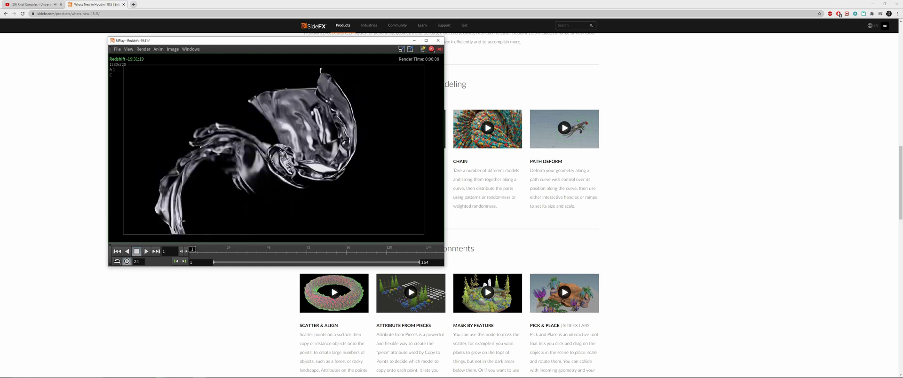
{"action": "left_click", "coordinate": [414, 41]}
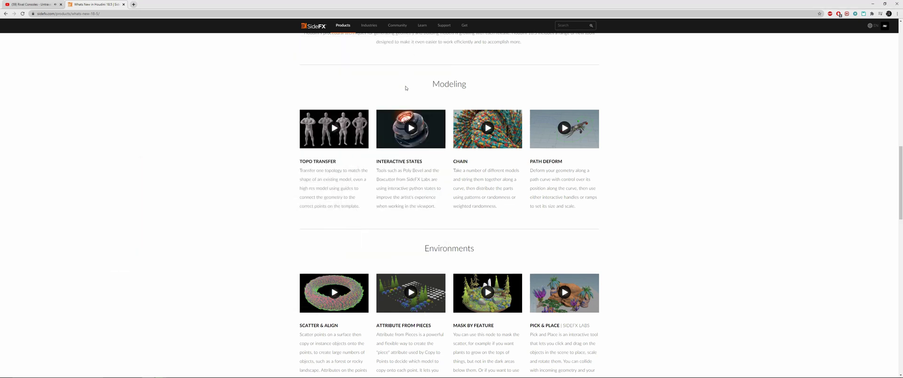
Open the Chain feature video, skim through it to the stadium seating part, and close it
{"action": "left_click", "coordinate": [482, 137]}
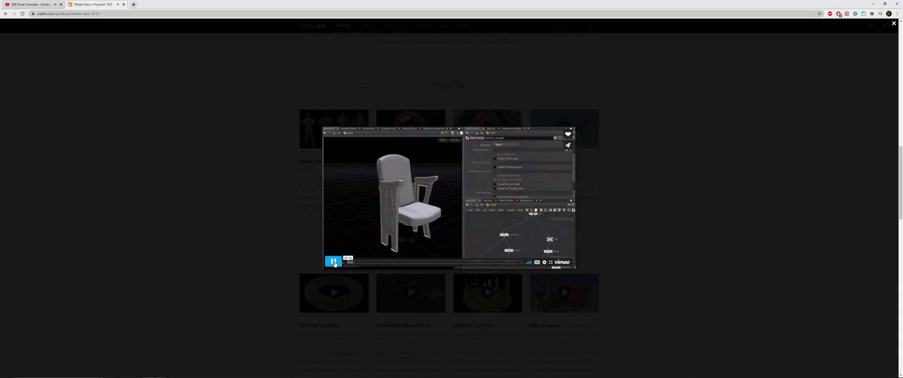
{"action": "left_click", "coordinate": [333, 261]}
{"action": "left_click", "coordinate": [371, 263]}
{"action": "left_click", "coordinate": [445, 264]}
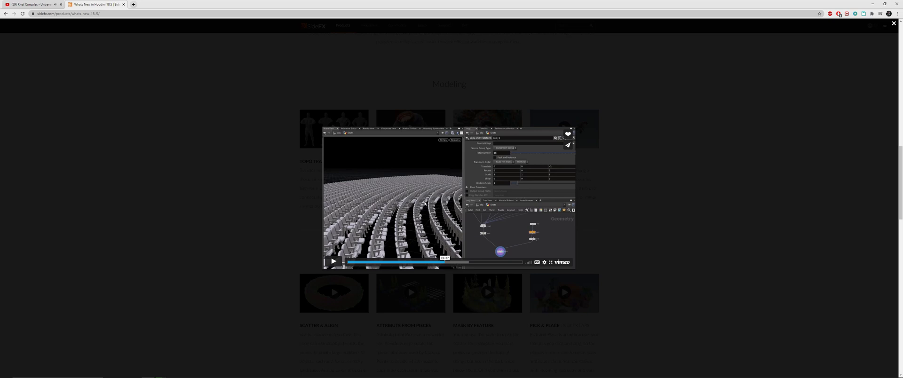
{"action": "left_click", "coordinate": [781, 161]}
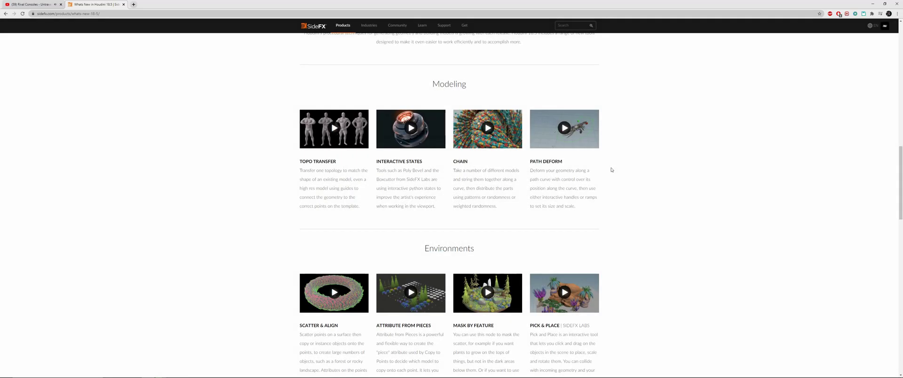
Examine the Environments, Modeling and Key Features sections of the Houdini 18.5 overview page
{"action": "scroll", "coordinate": [611, 170], "scroll_direction": "down", "scroll_amount": 2}
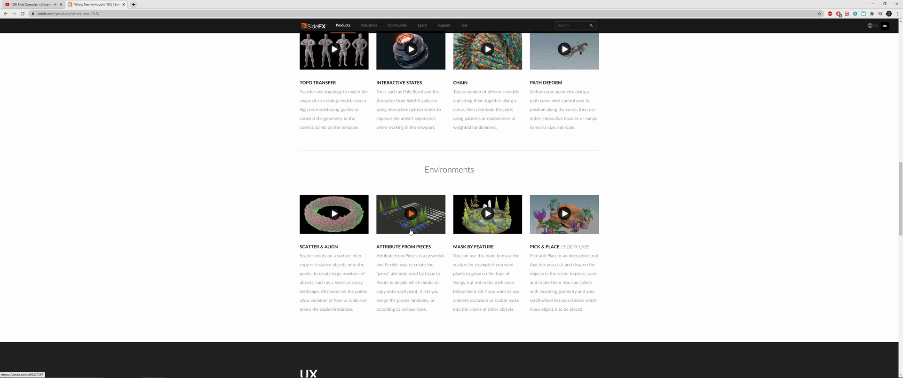
{"action": "scroll", "coordinate": [450, 259], "scroll_direction": "up", "scroll_amount": 3}
{"action": "scroll", "coordinate": [518, 257], "scroll_direction": "down", "scroll_amount": 2}
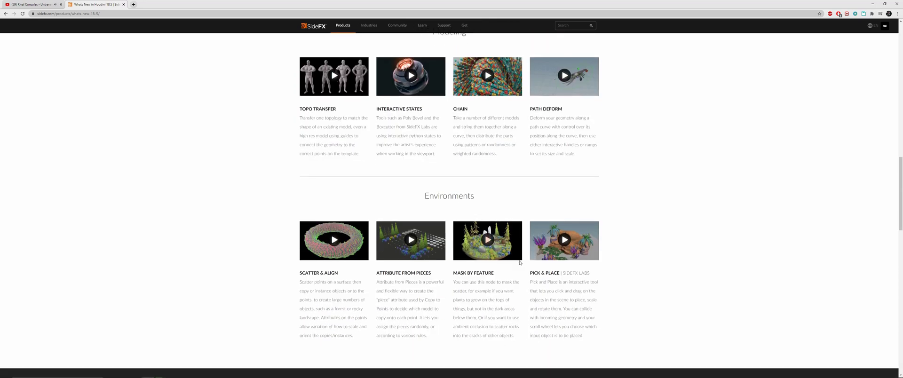
{"action": "scroll", "coordinate": [604, 273], "scroll_direction": "up", "scroll_amount": 3}
{"action": "scroll", "coordinate": [604, 273], "scroll_direction": "up", "scroll_amount": 3}
{"action": "scroll", "coordinate": [600, 269], "scroll_direction": "down", "scroll_amount": 3}
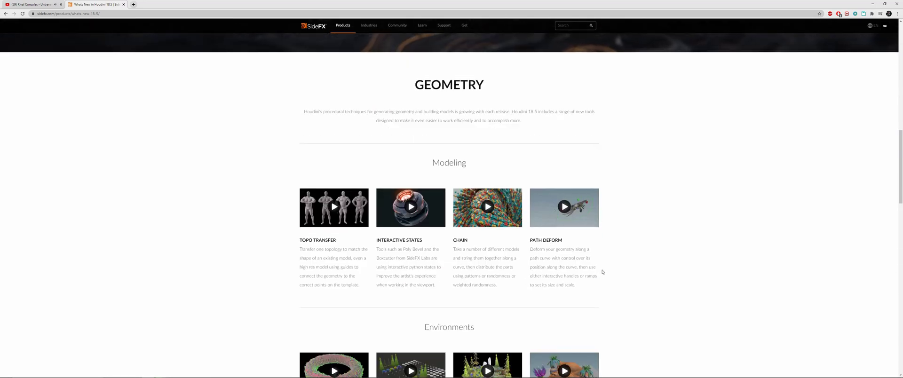
{"action": "scroll", "coordinate": [601, 275], "scroll_direction": "down", "scroll_amount": 2}
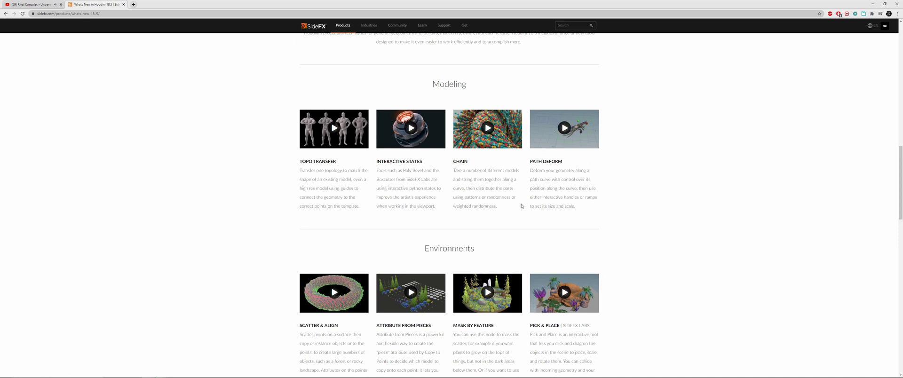
{"action": "scroll", "coordinate": [521, 206], "scroll_direction": "up", "scroll_amount": 6}
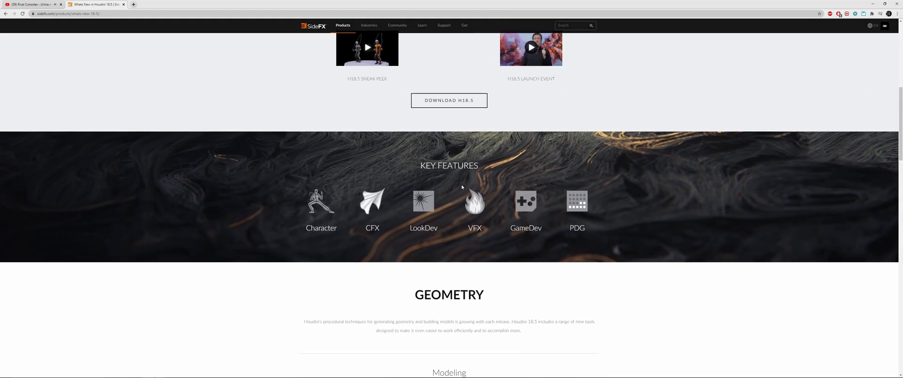
{"action": "scroll", "coordinate": [461, 187], "scroll_direction": "down", "scroll_amount": 6}
{"action": "scroll", "coordinate": [470, 186], "scroll_direction": "up", "scroll_amount": 3}
Open the VFX key feature page and look through its Pyro FX sections
{"action": "left_click", "coordinate": [475, 131]}
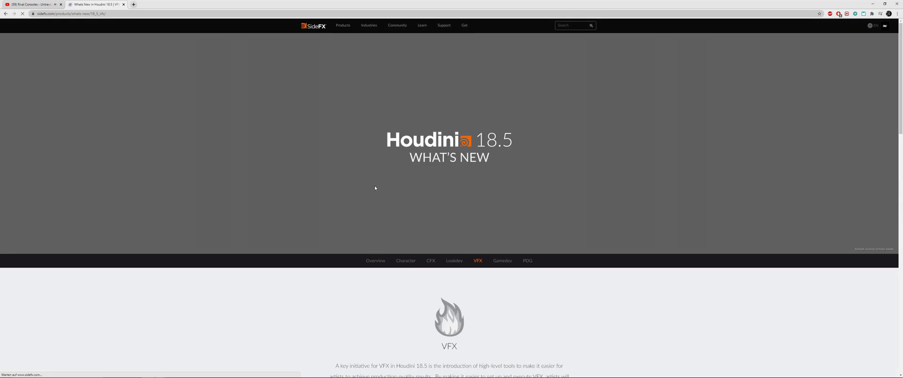
{"action": "scroll", "coordinate": [375, 188], "scroll_direction": "down", "scroll_amount": 4}
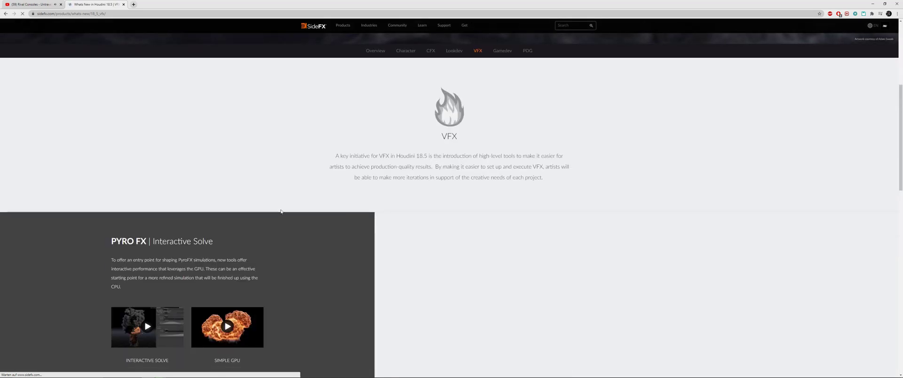
{"action": "scroll", "coordinate": [281, 212], "scroll_direction": "down", "scroll_amount": 3}
{"action": "scroll", "coordinate": [321, 238], "scroll_direction": "down", "scroll_amount": 4}
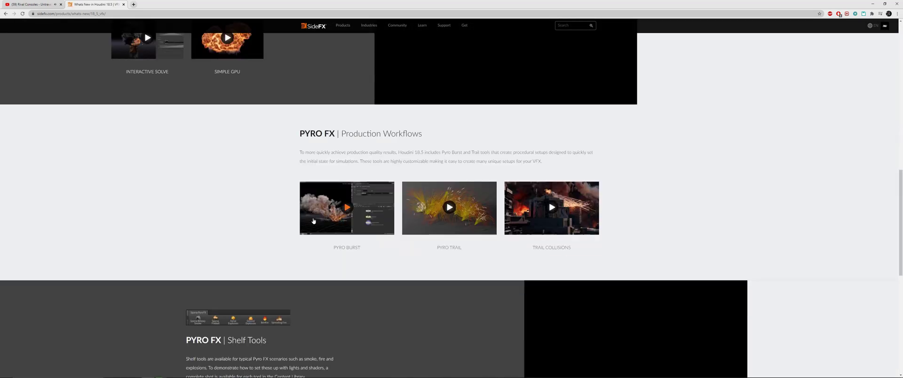
{"action": "scroll", "coordinate": [313, 212], "scroll_direction": "up", "scroll_amount": 5}
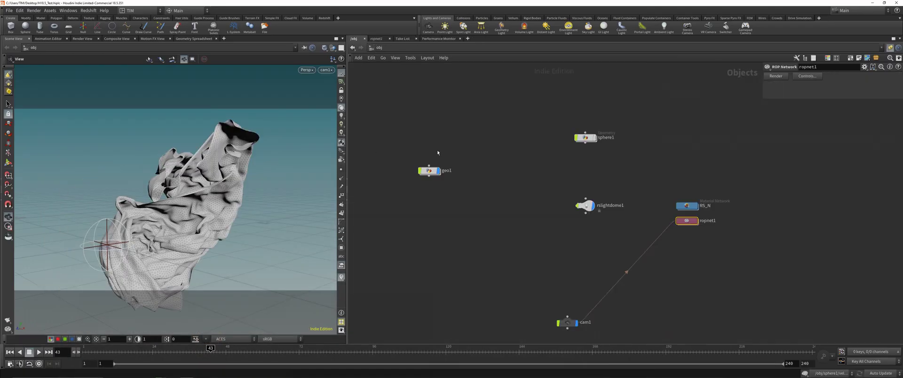
Switch to Houdini and hide the geo1 object in the viewport
{"action": "left_click", "coordinate": [437, 153]}
{"action": "middle_click_drag", "start_coordinate": [438, 153], "coordinate": [526, 148]}
{"action": "left_click_drag", "start_coordinate": [487, 132], "coordinate": [529, 176]}
{"action": "key", "text": "shift+r"}
{"action": "left_click", "coordinate": [421, 161]}
{"action": "middle_click_drag", "start_coordinate": [361, 275], "coordinate": [458, 215]}
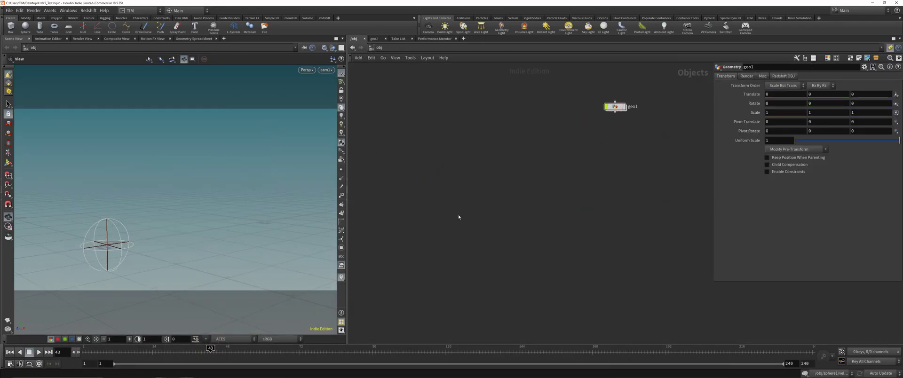
Create a new Geometry object at object level and enter its network
{"action": "key", "text": "Tab"}
{"action": "type", "text": "geo"}
{"action": "key", "text": "Return"}
{"action": "left_click", "coordinate": [509, 174]}
{"action": "double_click", "coordinate": [502, 166]}
Add the Pyro Configure GPU Explosion setup to the empty geometry network
{"action": "key", "text": "Tab"}
{"action": "mouse_move", "coordinate": [506, 193]}
{"action": "type", "text": "g"}
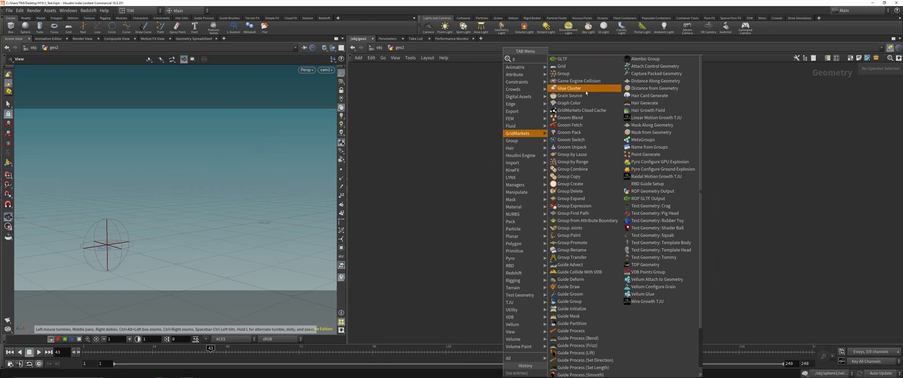
{"action": "type", "text": "pi"}
{"action": "key", "text": "BackSpace"}
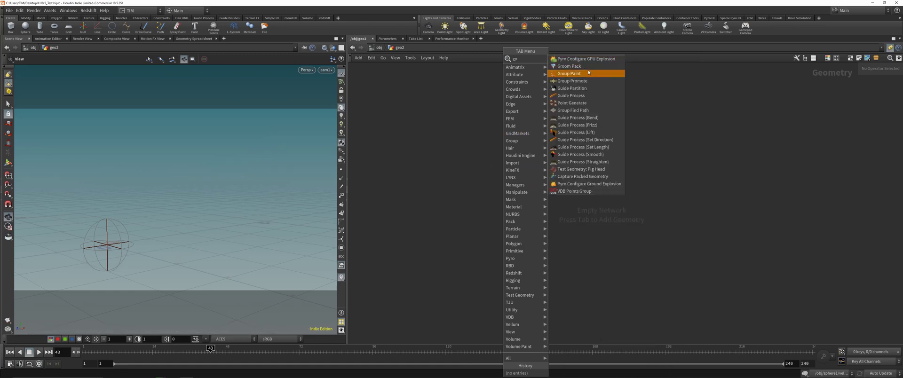
{"action": "left_click", "coordinate": [587, 60]}
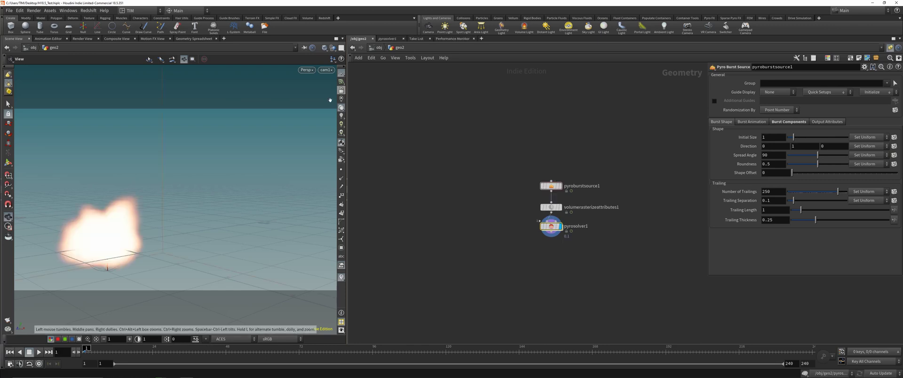
Examine the explosion in the viewport and the Pyro Burst Source's animation, components and shape settings
{"action": "scroll", "coordinate": [160, 236], "scroll_direction": "down", "scroll_amount": 5}
{"action": "left_click_drag", "start_coordinate": [151, 249], "coordinate": [173, 251]}
{"action": "scroll", "coordinate": [146, 239], "scroll_direction": "up", "scroll_amount": 4}
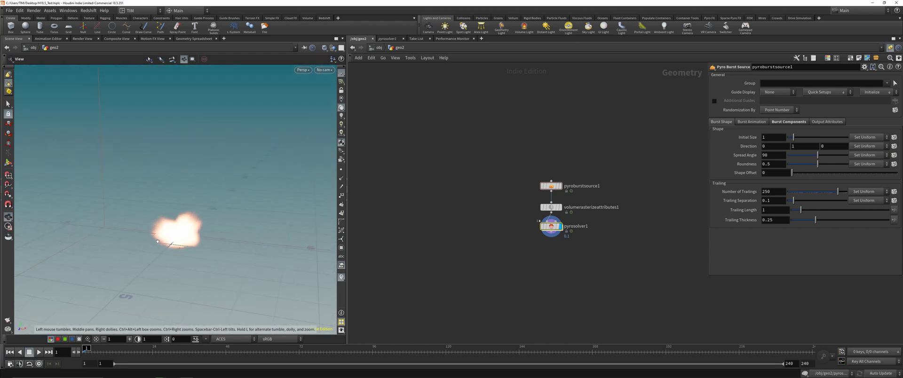
{"action": "left_click", "coordinate": [751, 122]}
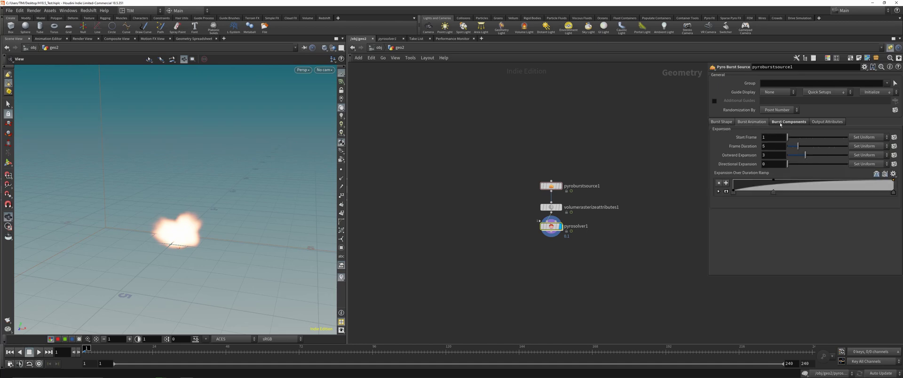
{"action": "left_click", "coordinate": [783, 122]}
{"action": "left_click", "coordinate": [723, 122]}
Set the Pyro Solver's voxel size to 0.05
{"action": "left_click_drag", "start_coordinate": [501, 216], "coordinate": [618, 250]}
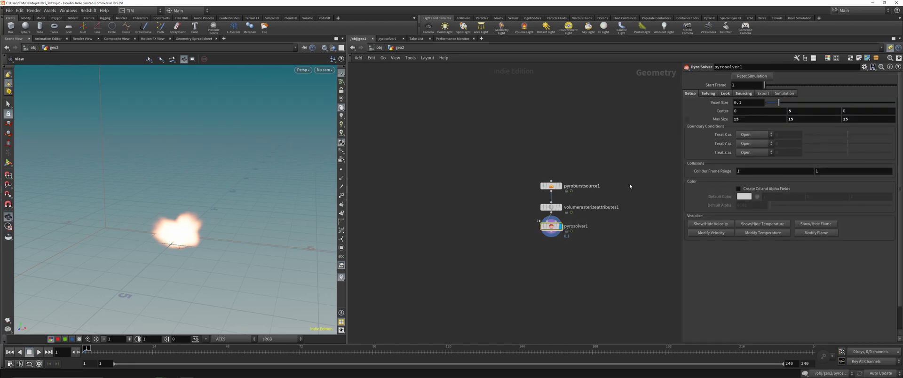
{"action": "double_click", "coordinate": [749, 103]}
{"action": "type", "text": "00."}
{"action": "key", "text": "Return"}
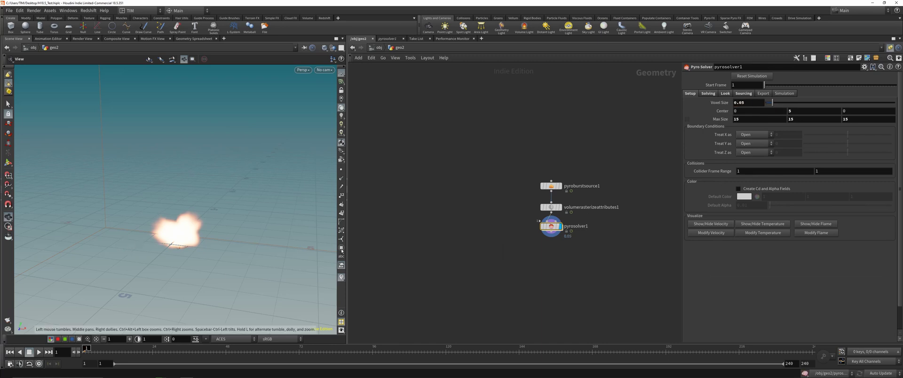
Turn off the 3D texture resolution limit in the viewport display options and play the explosion simulation
{"action": "key", "text": "d"}
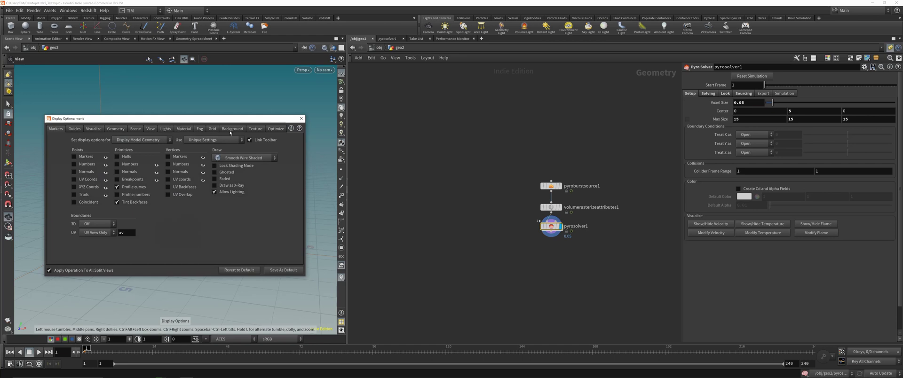
{"action": "left_click", "coordinate": [255, 128]}
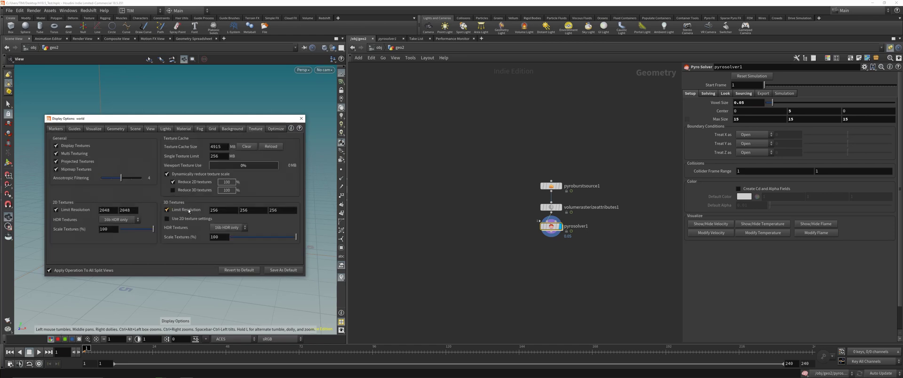
{"action": "left_click", "coordinate": [167, 210]}
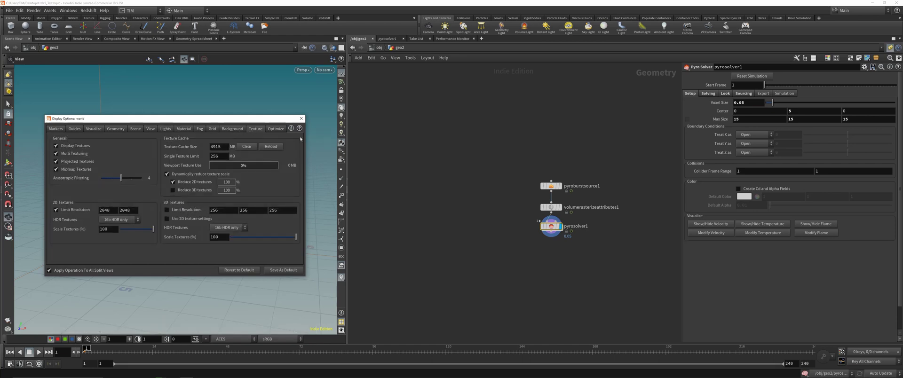
{"action": "left_click", "coordinate": [301, 119]}
{"action": "key", "text": "Up"}
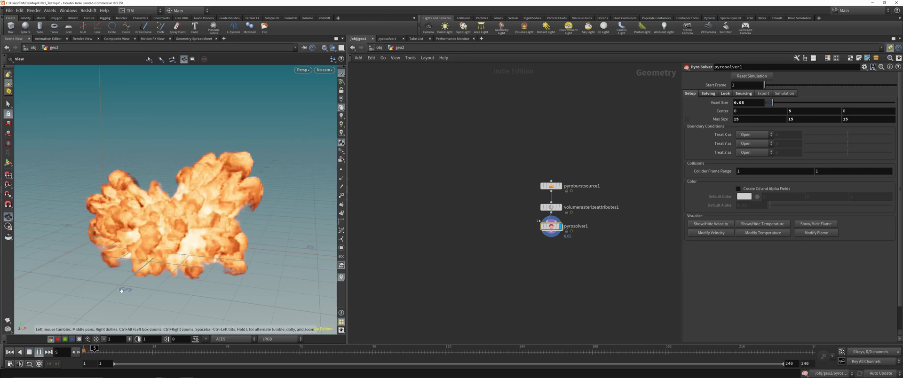
Replay the explosion simulation from the first frame and scrub its opening frames while examining the detail in the viewport
{"action": "scroll", "coordinate": [167, 214], "scroll_direction": "down", "scroll_amount": 5}
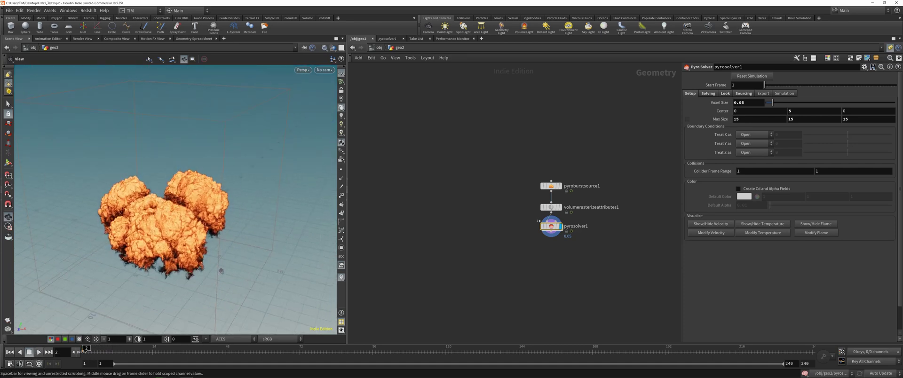
{"action": "left_click", "coordinate": [39, 353]}
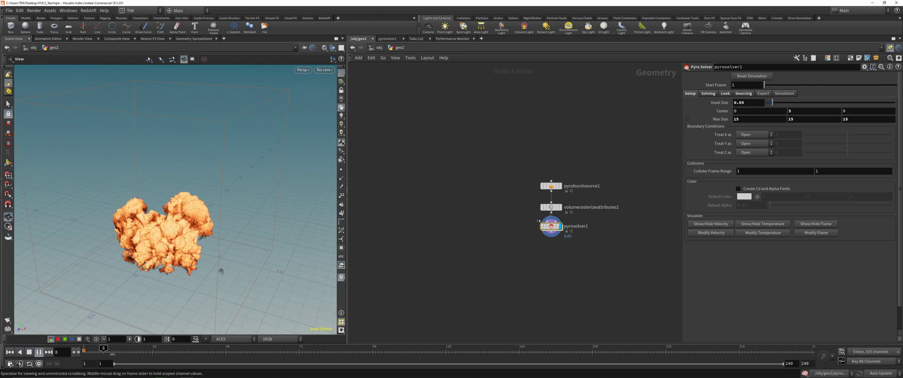
{"action": "left_click_drag", "start_coordinate": [113, 354], "coordinate": [96, 353]}
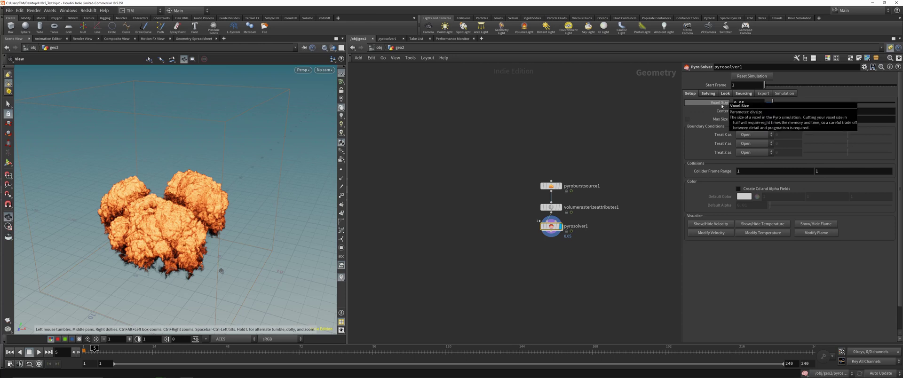
{"action": "left_click", "coordinate": [10, 352]}
{"action": "left_click", "coordinate": [40, 354]}
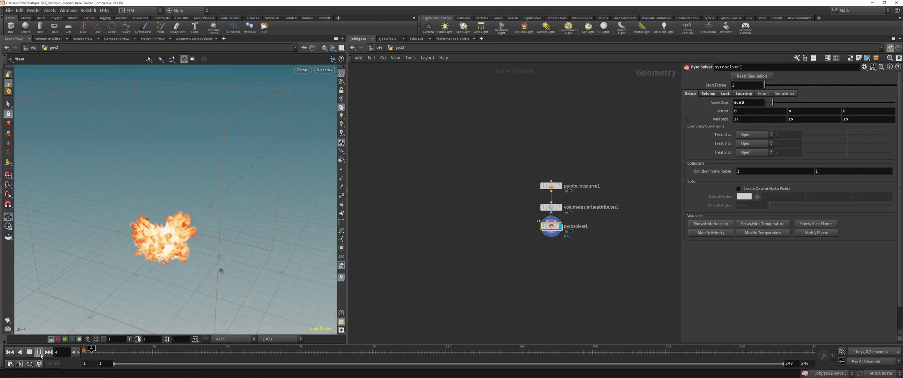
{"action": "key", "text": "ctrl+Up"}
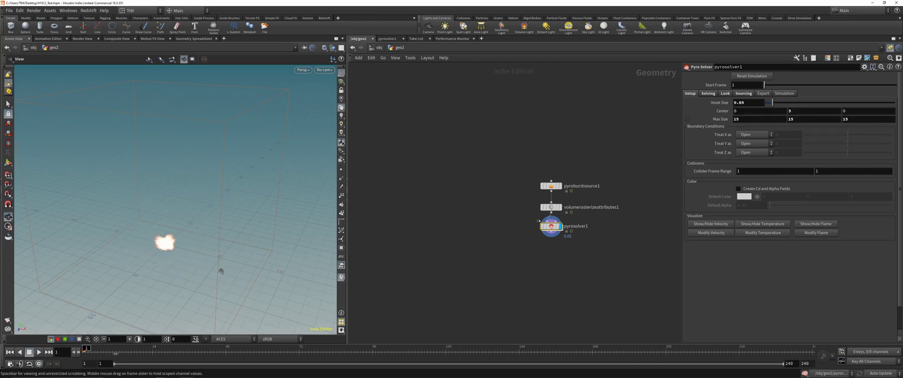
{"action": "left_click_drag", "start_coordinate": [107, 354], "coordinate": [89, 353]}
{"action": "scroll", "coordinate": [214, 254], "scroll_direction": "up", "scroll_amount": 3}
{"action": "left_click_drag", "start_coordinate": [214, 254], "coordinate": [287, 238]}
Space the Pyro Burst Source, Volume Rasterize Attributes and Pyro Solver nodes farther apart vertically in the network
{"action": "middle_click_drag", "start_coordinate": [599, 181], "coordinate": [491, 242]}
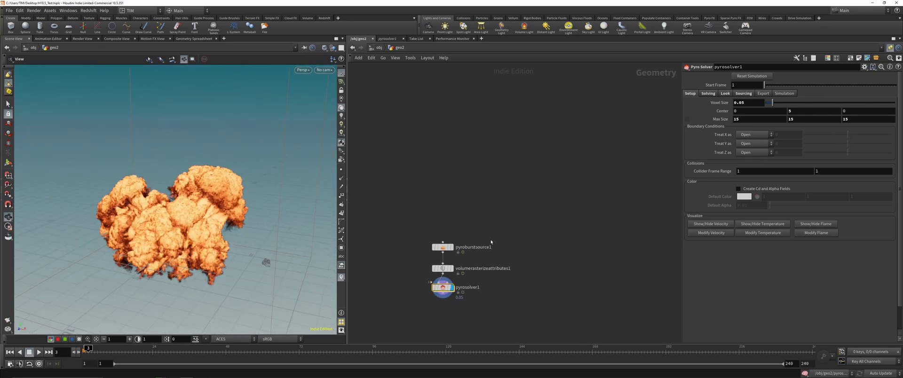
{"action": "left_click_drag", "start_coordinate": [473, 251], "coordinate": [404, 209]}
{"action": "scroll", "coordinate": [442, 249], "scroll_direction": "up", "scroll_amount": 3}
{"action": "left_click_drag", "start_coordinate": [445, 239], "coordinate": [439, 139]}
{"action": "left_click_drag", "start_coordinate": [453, 279], "coordinate": [454, 229]}
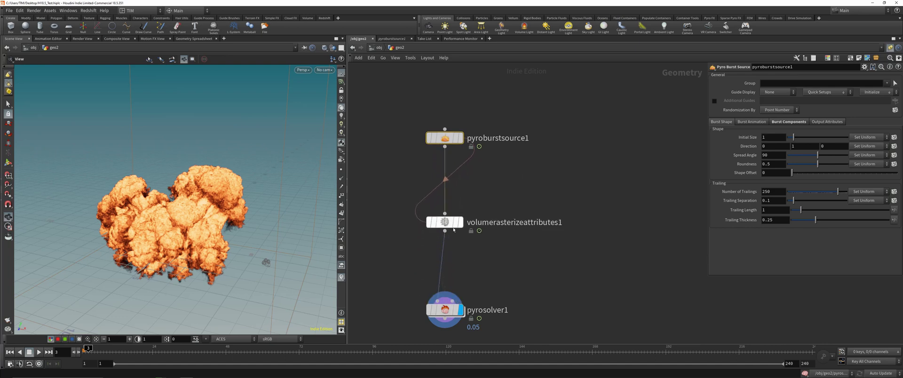
Switch the network's wire style from curved connections to straight wires with rounded corners
{"action": "middle_click_drag", "start_coordinate": [497, 263], "coordinate": [507, 255]}
{"action": "left_click", "coordinate": [506, 254]}
{"action": "key", "text": "shift+s"}
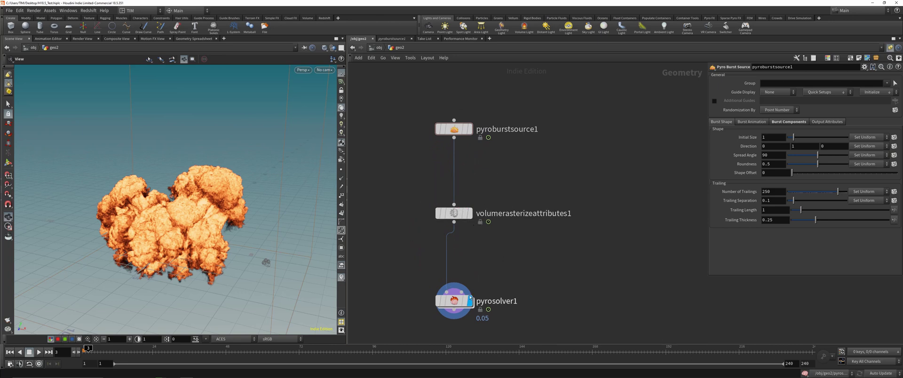
{"action": "middle_click_drag", "start_coordinate": [511, 225], "coordinate": [484, 264]}
{"action": "left_click_drag", "start_coordinate": [390, 189], "coordinate": [454, 160]}
{"action": "scroll", "coordinate": [565, 179], "scroll_direction": "down", "scroll_amount": 1}
{"action": "middle_click_drag", "start_coordinate": [564, 179], "coordinate": [541, 191]}
{"action": "scroll", "coordinate": [520, 210], "scroll_direction": "up", "scroll_amount": 1}
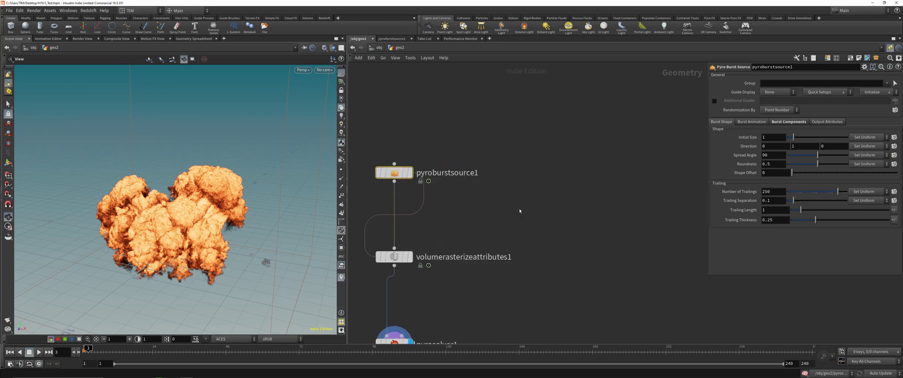
{"action": "key", "text": "Tab"}
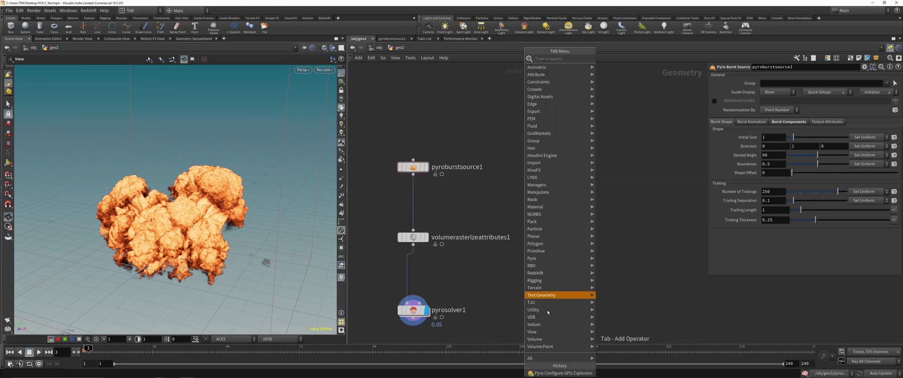
{"action": "mouse_move", "coordinate": [548, 304]}
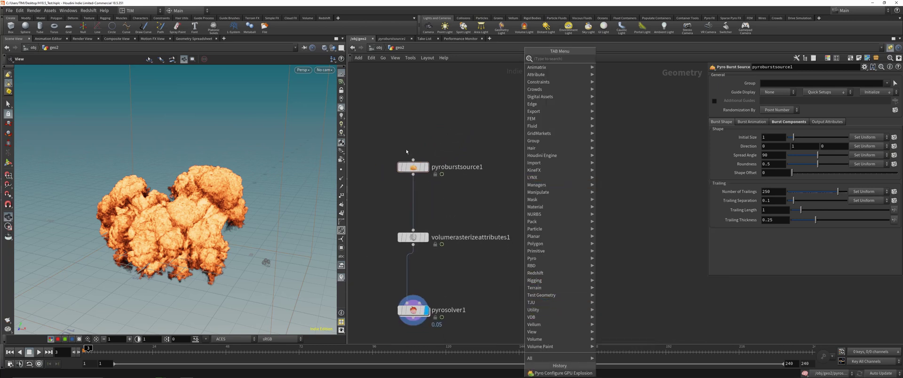
{"action": "mouse_move", "coordinate": [572, 257]}
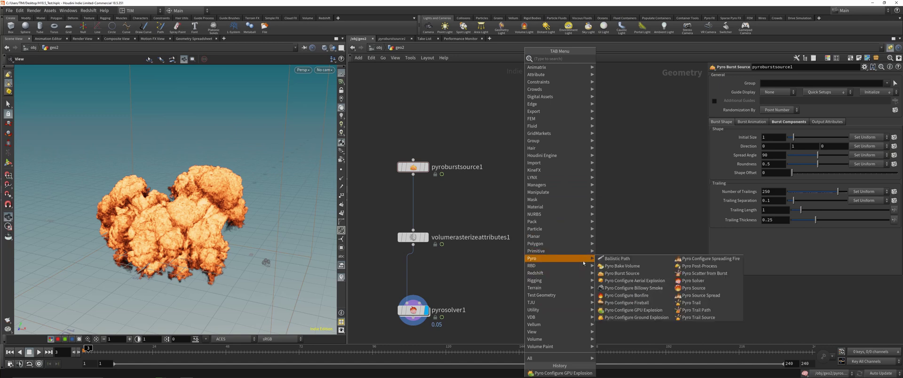
{"action": "left_click", "coordinate": [692, 318]}
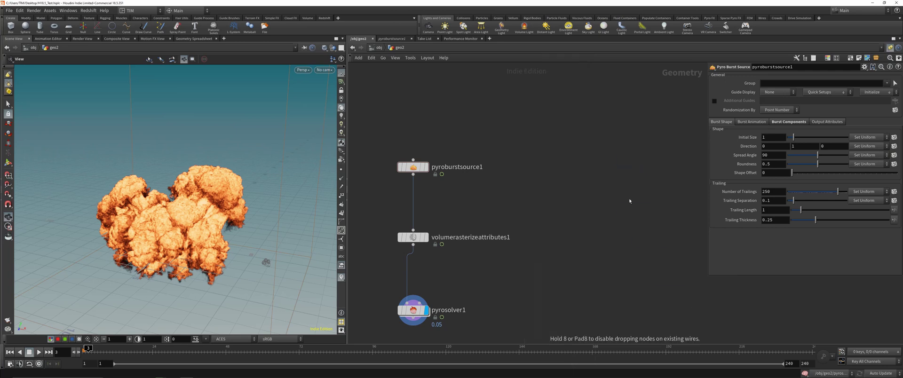
{"action": "left_click", "coordinate": [646, 155]}
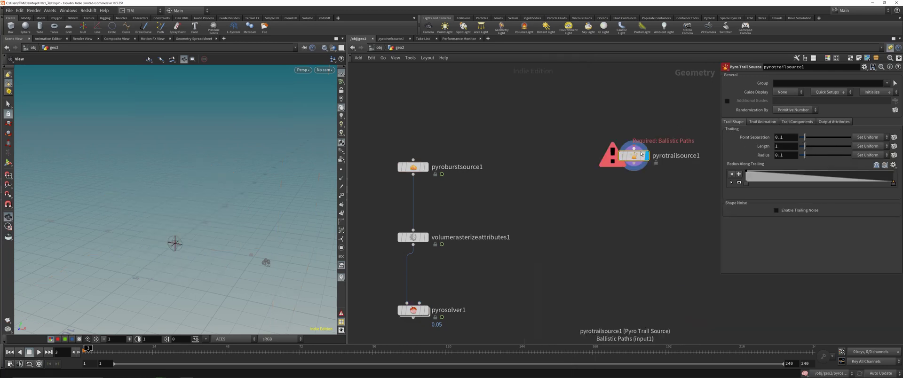
{"action": "key", "text": "Delete"}
Add the Pyro Trail setup beside the explosion nodes and preview its trail path guides from the first frame
{"action": "key", "text": "Tab"}
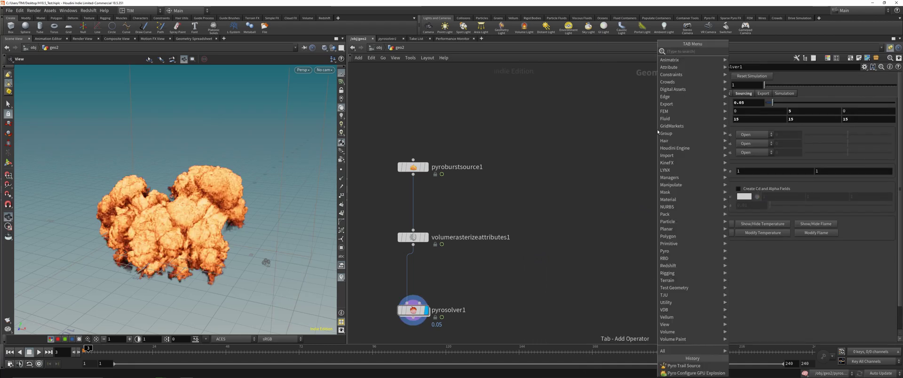
{"action": "type", "text": "trail"}
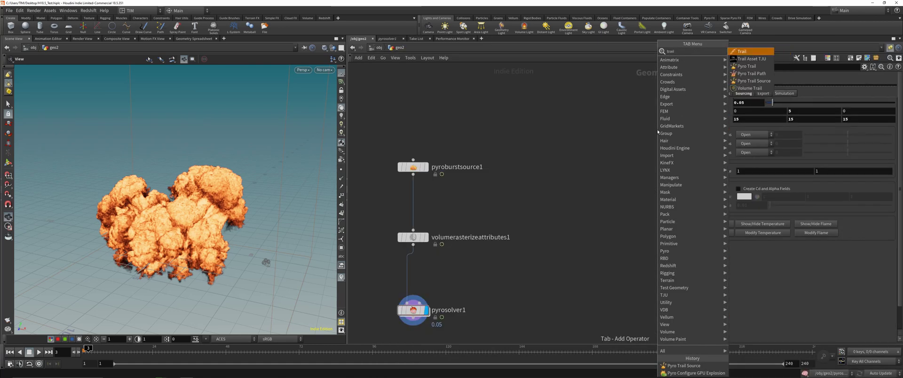
{"action": "left_click", "coordinate": [745, 68]}
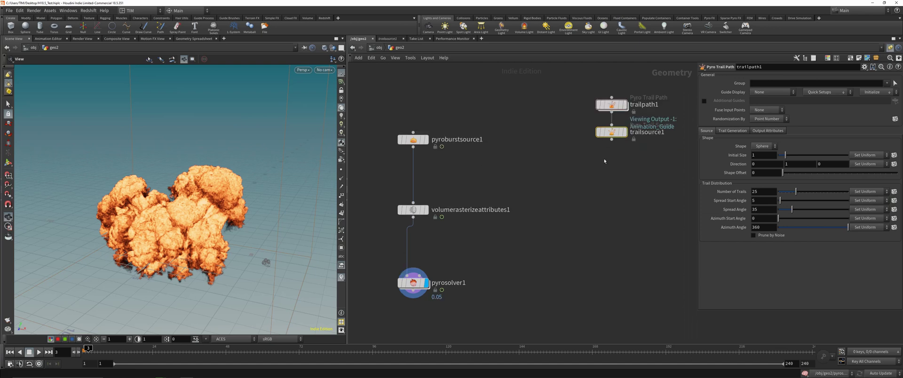
{"action": "left_click", "coordinate": [9, 352]}
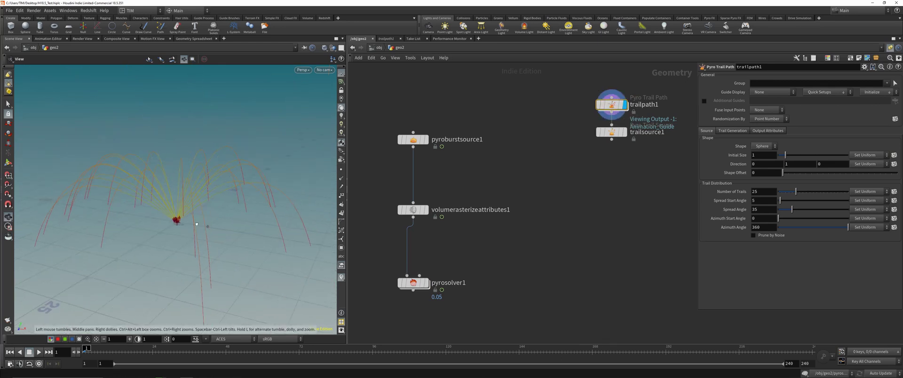
{"action": "left_click_drag", "start_coordinate": [196, 225], "coordinate": [199, 211]}
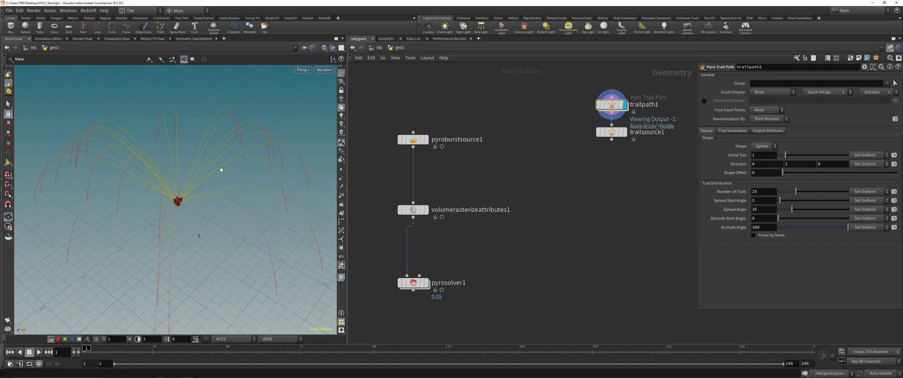
{"action": "left_click_drag", "start_coordinate": [221, 170], "coordinate": [206, 189]}
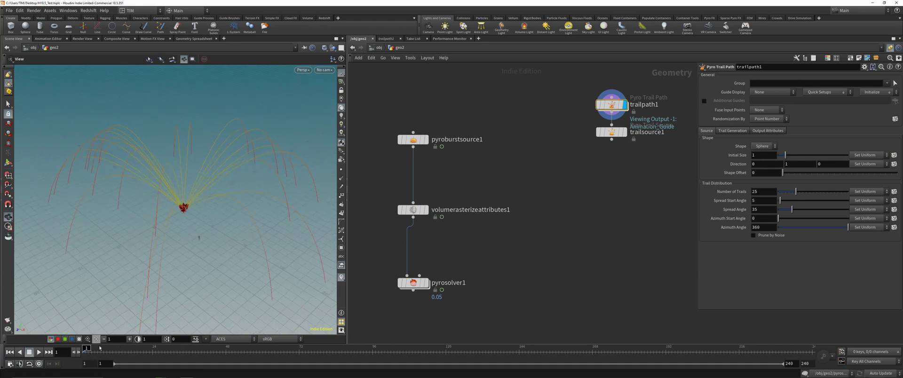
{"action": "mouse_move", "coordinate": [98, 350]}
{"action": "left_mouse_down"}
{"action": "mouse_move", "coordinate": [193, 343]}
{"action": "mouse_move", "coordinate": [86, 348]}
{"action": "left_mouse_up"}
Move the Pyro Trail Source node farther below the trail path, preview it, and redisplay the trail path at frame 7
{"action": "middle_click_drag", "start_coordinate": [566, 178], "coordinate": [530, 219]}
{"action": "left_click", "coordinate": [575, 181]}
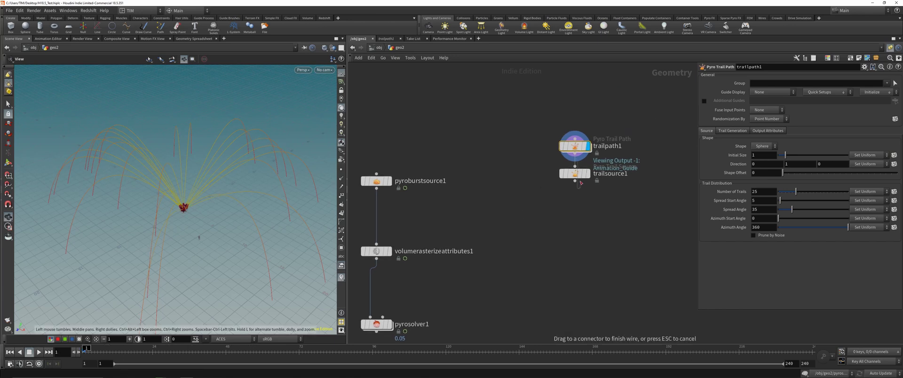
{"action": "left_click_drag", "start_coordinate": [581, 175], "coordinate": [583, 186]}
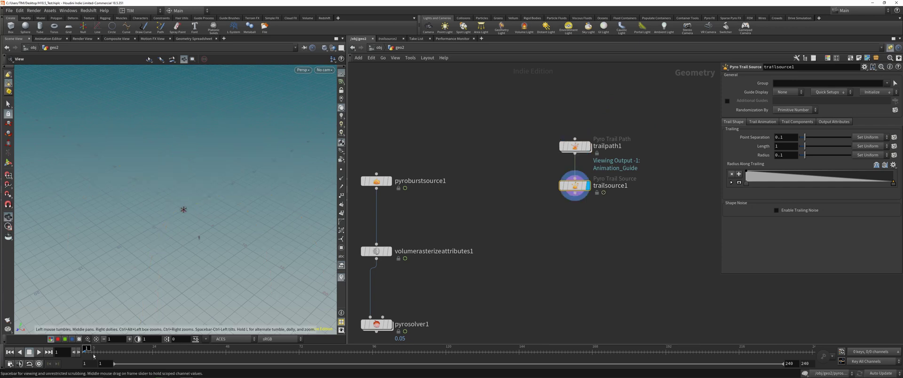
{"action": "left_click_drag", "start_coordinate": [87, 348], "coordinate": [144, 349]}
{"action": "left_click_drag", "start_coordinate": [511, 131], "coordinate": [583, 150]}
{"action": "left_click", "coordinate": [588, 146]}
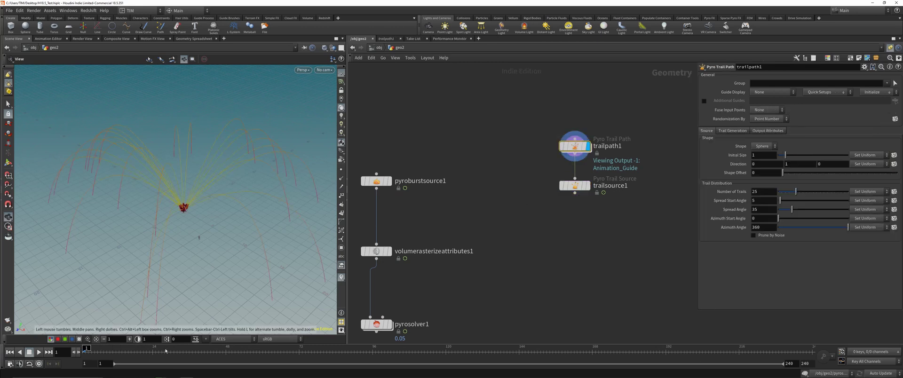
{"action": "left_click_drag", "start_coordinate": [143, 351], "coordinate": [101, 349]}
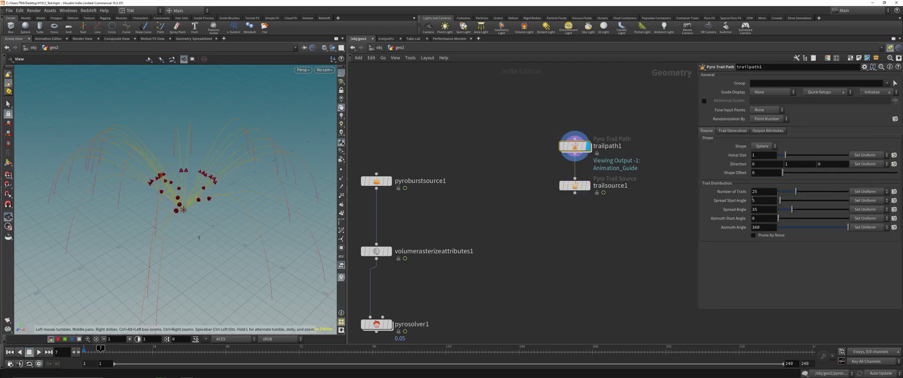
Set the trail path's number of trails to 12 and spread start angle to 15.6, and change its shape to Line
{"action": "left_click_drag", "start_coordinate": [796, 192], "coordinate": [785, 192]}
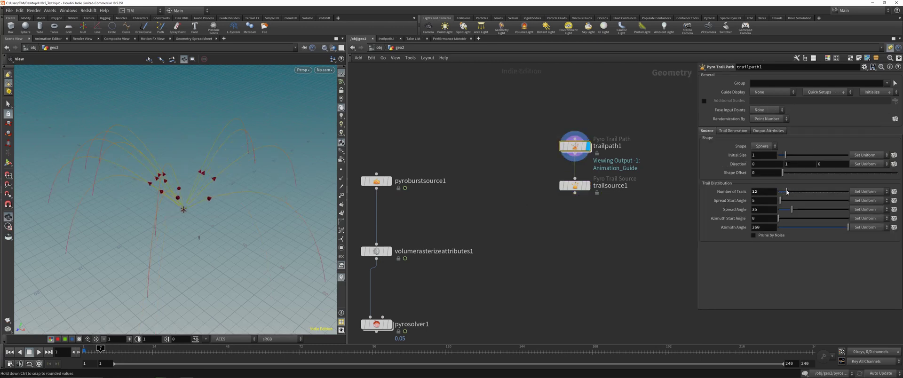
{"action": "left_click_drag", "start_coordinate": [787, 203], "coordinate": [789, 202]}
{"action": "left_click", "coordinate": [764, 147]}
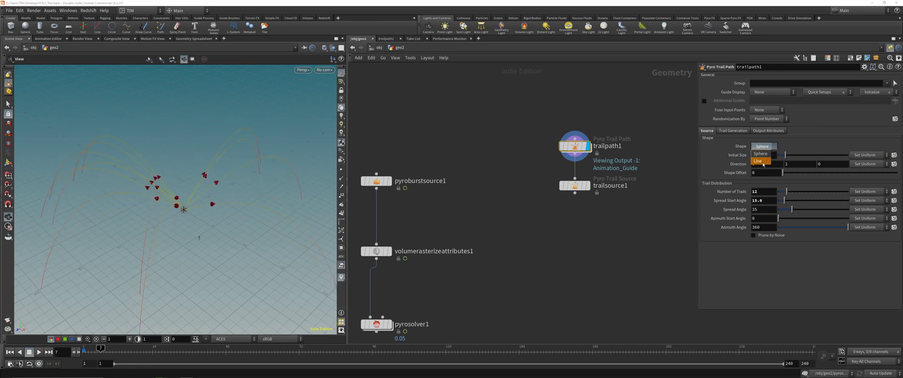
{"action": "left_click", "coordinate": [758, 161]}
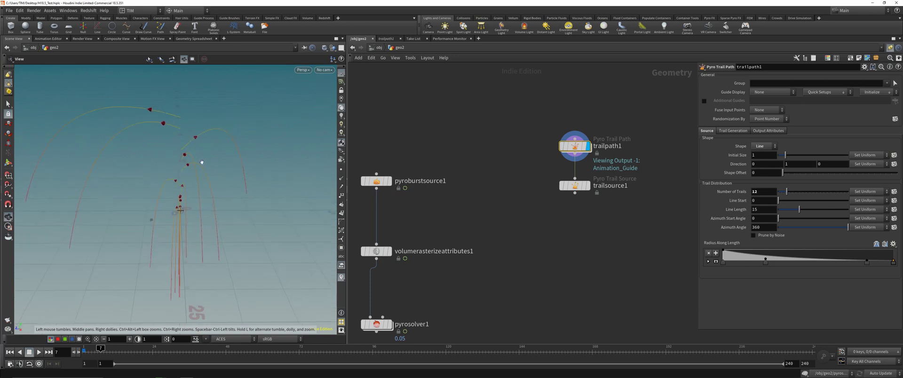
Set the line-shaped trail path to 29 trails with a line length of 9, keeping the azimuth range at 0 to 360
{"action": "left_click_drag", "start_coordinate": [786, 192], "coordinate": [800, 194]}
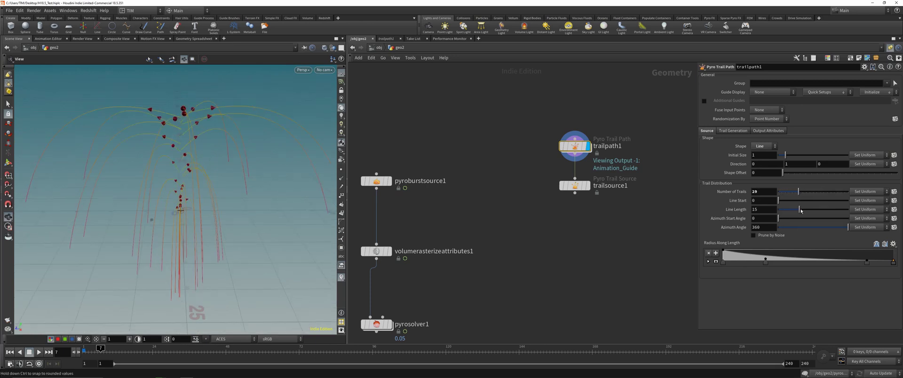
{"action": "left_click_drag", "start_coordinate": [792, 211], "coordinate": [791, 211]}
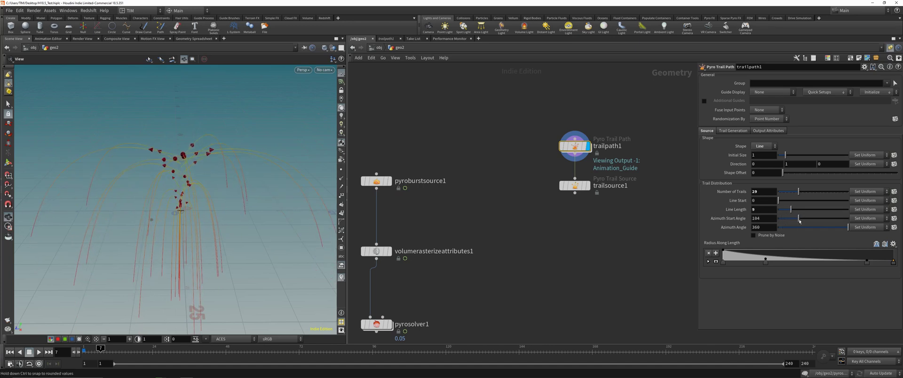
{"action": "left_click_drag", "start_coordinate": [820, 218], "coordinate": [779, 219]}
{"action": "mouse_move", "coordinate": [848, 227]}
{"action": "left_mouse_down"}
{"action": "mouse_move", "coordinate": [782, 228]}
{"action": "mouse_move", "coordinate": [853, 227]}
{"action": "left_mouse_up"}
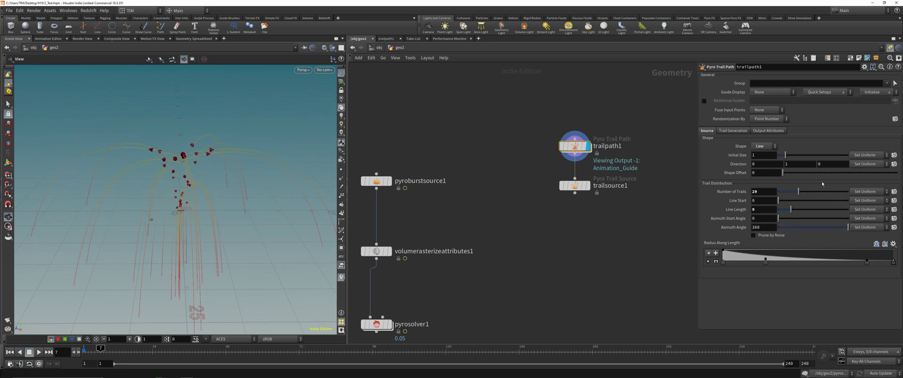
Set the trail path's top spread angle to 15.9 in its trail generation settings
{"action": "left_click", "coordinate": [743, 131]}
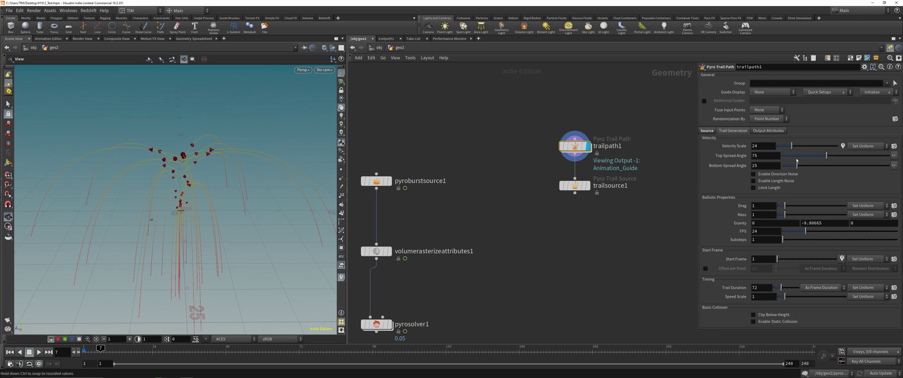
{"action": "left_click_drag", "start_coordinate": [827, 156], "coordinate": [790, 159]}
{"action": "mouse_move", "coordinate": [188, 193]}
{"action": "left_mouse_down"}
{"action": "mouse_move", "coordinate": [221, 183]}
{"action": "mouse_move", "coordinate": [212, 158]}
{"action": "mouse_move", "coordinate": [182, 174]}
{"action": "mouse_move", "coordinate": [184, 193]}
{"action": "left_mouse_up"}
{"action": "scroll", "coordinate": [575, 201], "scroll_direction": "down", "scroll_amount": 2}
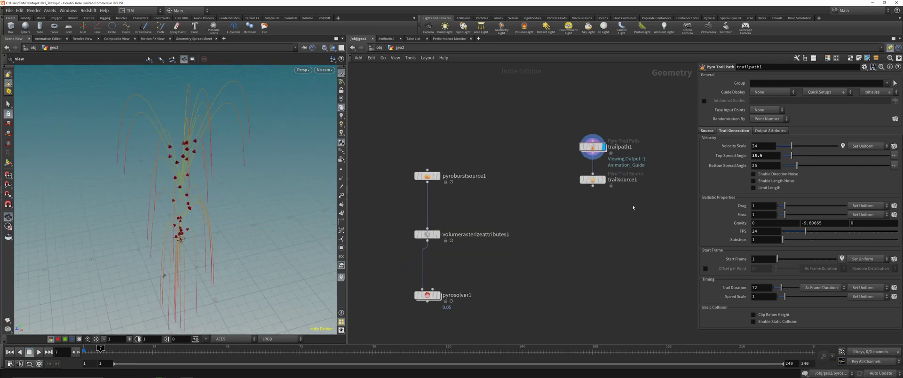
Connect the Pyro Trail Source to Volume Rasterize Attributes in place of the burst source, and open the trail source's settings
{"action": "left_click", "coordinate": [593, 186]}
{"action": "left_click", "coordinate": [430, 220]}
{"action": "left_click", "coordinate": [592, 147]}
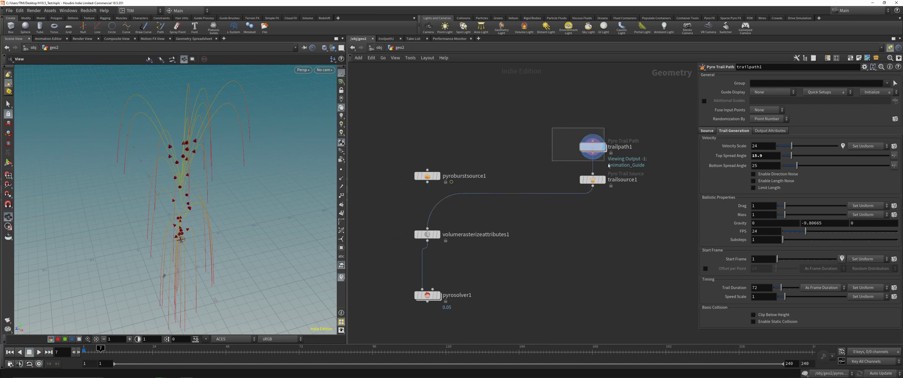
{"action": "left_click", "coordinate": [754, 131]}
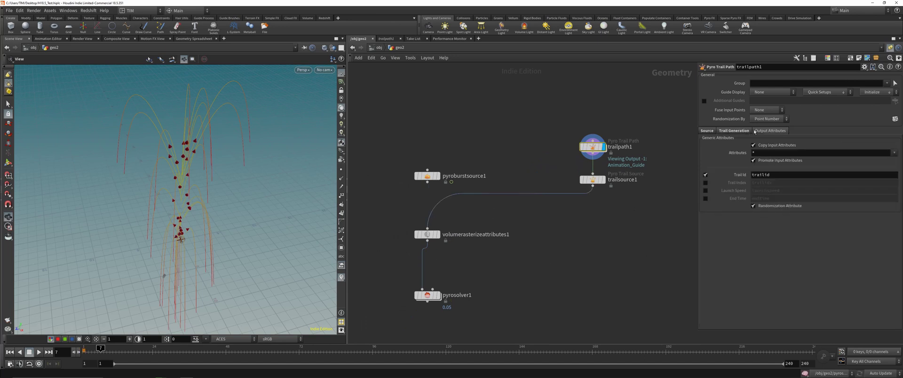
{"action": "left_click", "coordinate": [707, 131]}
{"action": "left_click", "coordinate": [593, 180]}
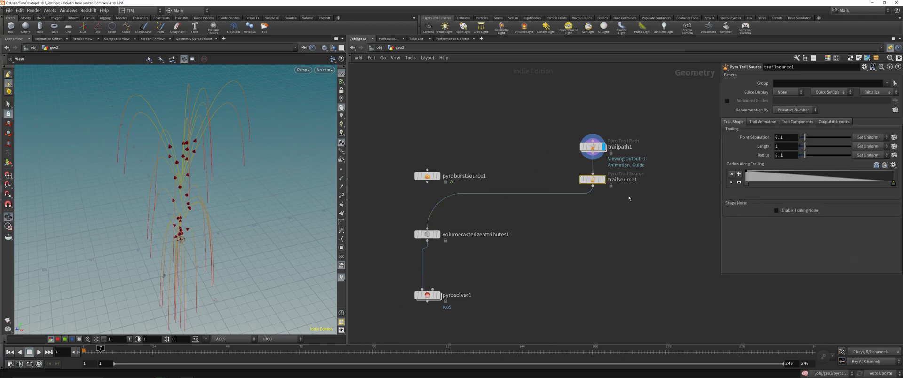
Display the Pyro Trail Source and set its first pyro source attribute to Temperature in the trail components settings
{"action": "left_click", "coordinate": [593, 147]}
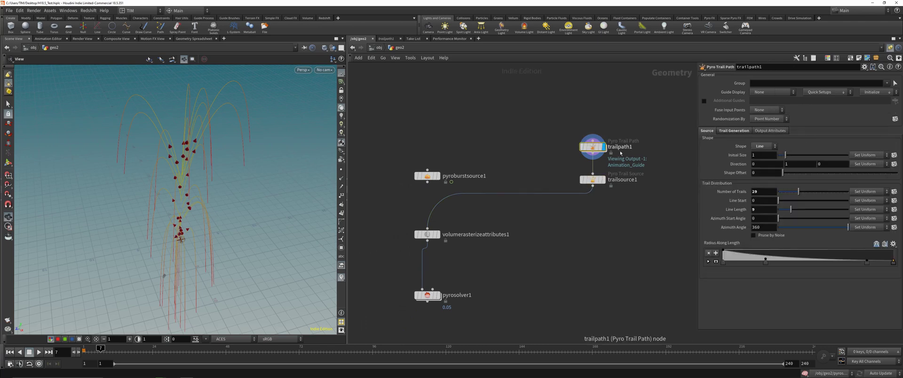
{"action": "left_click", "coordinate": [594, 180]}
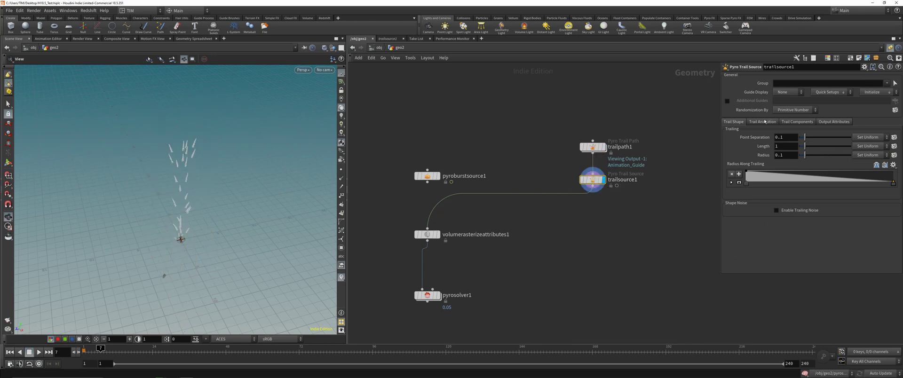
{"action": "left_click", "coordinate": [826, 122]}
{"action": "left_click", "coordinate": [798, 123]}
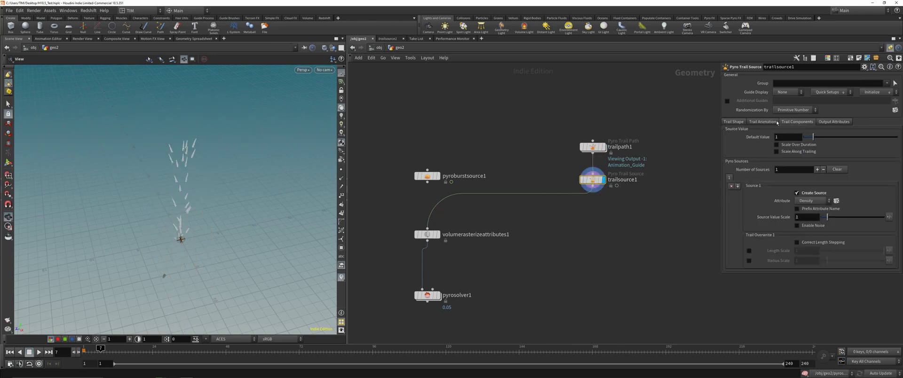
{"action": "left_click", "coordinate": [768, 123]}
{"action": "left_click", "coordinate": [796, 124]}
{"action": "left_click", "coordinate": [806, 200]}
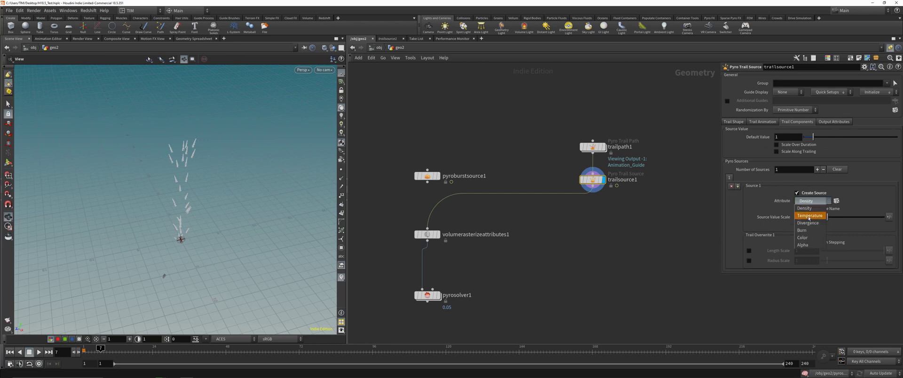
{"action": "left_click", "coordinate": [807, 217]}
Add a second pyro source to the trail source, enable its creation, and set its attribute to Burn
{"action": "left_click", "coordinate": [737, 186]}
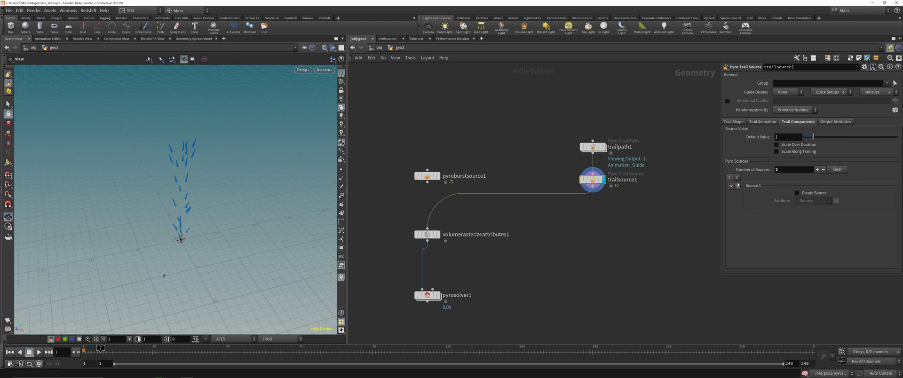
{"action": "left_click", "coordinate": [797, 193]}
{"action": "left_click", "coordinate": [797, 193]}
{"action": "left_click", "coordinate": [797, 193]}
{"action": "left_click", "coordinate": [807, 201]}
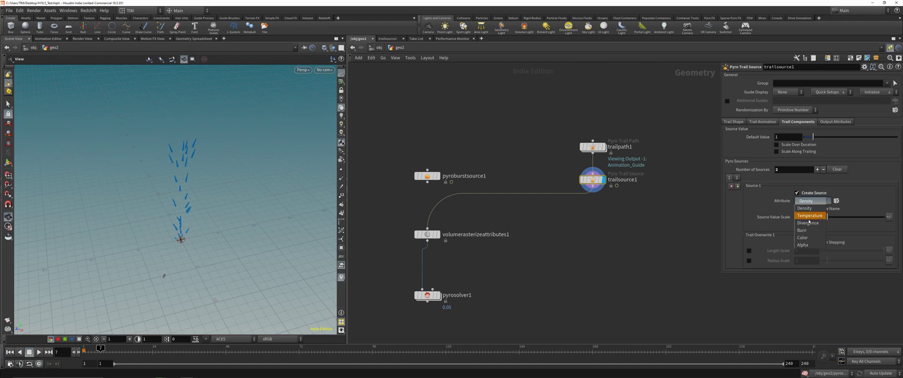
{"action": "left_click", "coordinate": [803, 231]}
Display the Pyro Solver, play the trail simulation from the first frame, and move the Volume Rasterize Attributes node closer to the solver
{"action": "left_click_drag", "start_coordinate": [386, 301], "coordinate": [497, 275]}
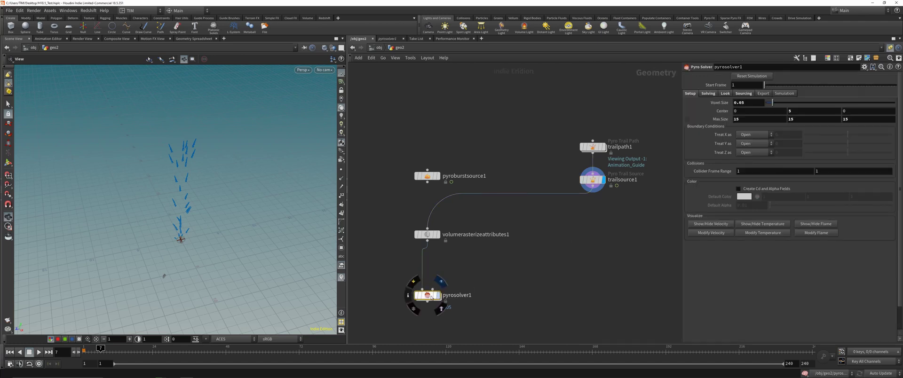
{"action": "left_click", "coordinate": [8, 353]}
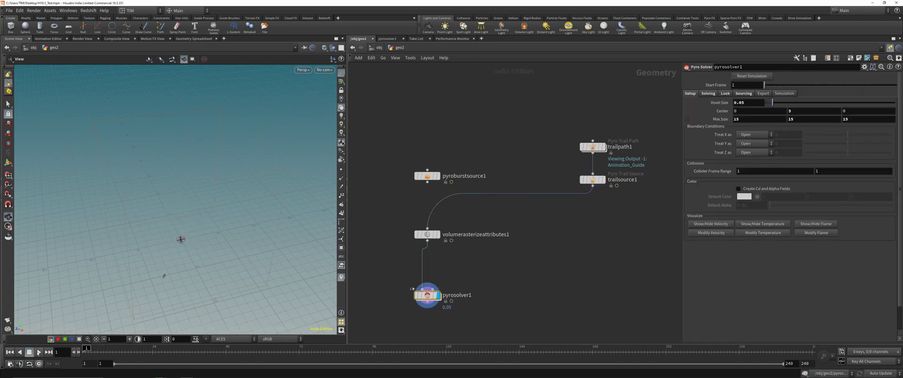
{"action": "left_click", "coordinate": [39, 352]}
{"action": "left_click_drag", "start_coordinate": [177, 199], "coordinate": [178, 171]}
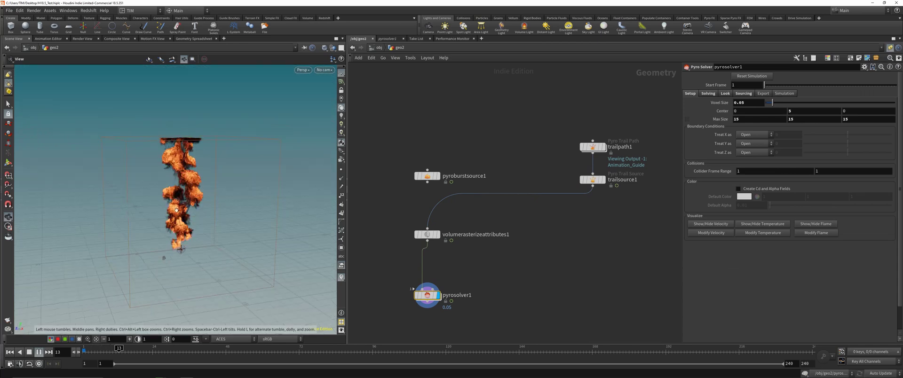
{"action": "left_click_drag", "start_coordinate": [119, 351], "coordinate": [83, 350]}
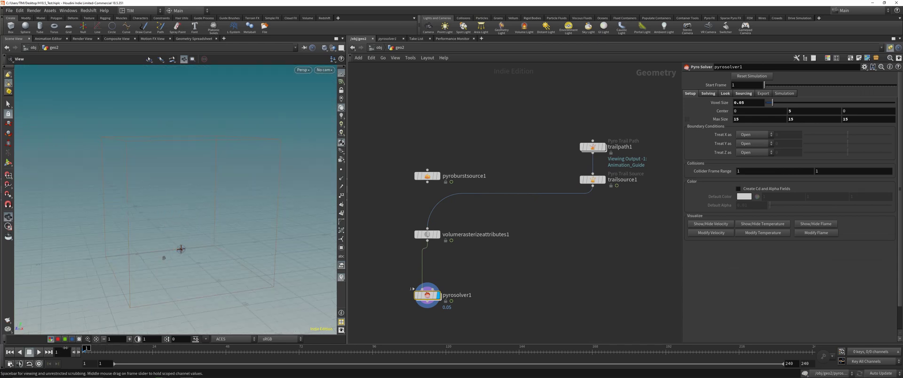
{"action": "left_click", "coordinate": [38, 352]}
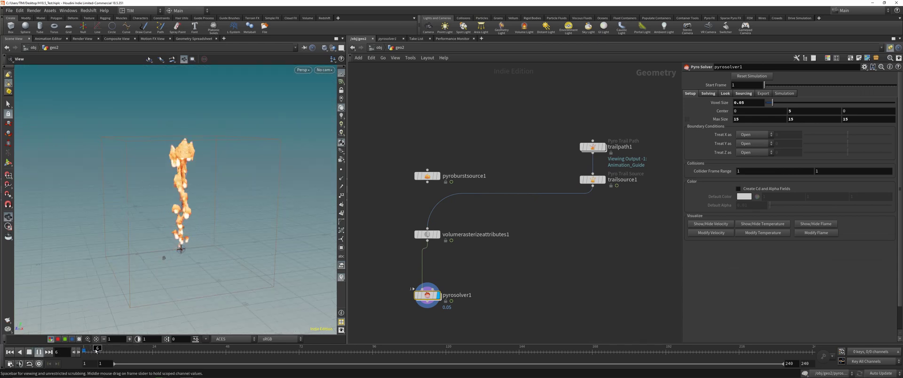
{"action": "left_click", "coordinate": [87, 353]}
{"action": "left_click_drag", "start_coordinate": [156, 239], "coordinate": [217, 269]}
{"action": "mouse_move", "coordinate": [247, 375]}
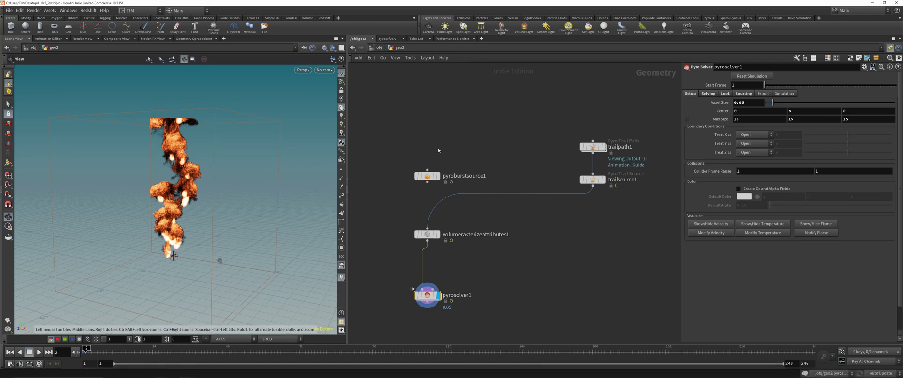
{"action": "left_click_drag", "start_coordinate": [432, 237], "coordinate": [432, 257]}
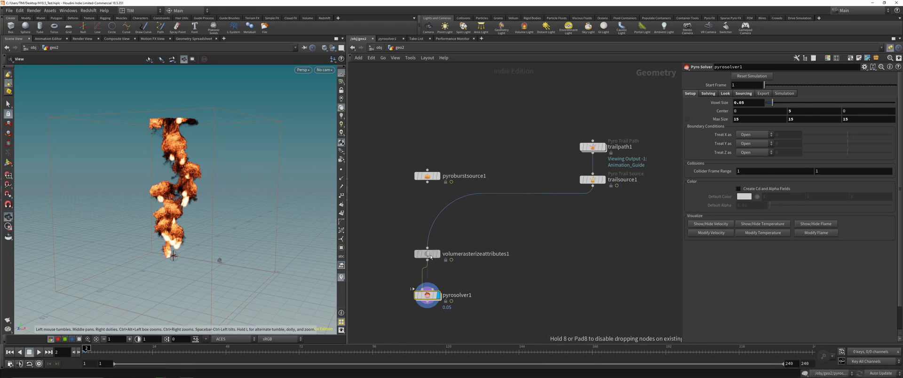
{"action": "mouse_move", "coordinate": [433, 256]}
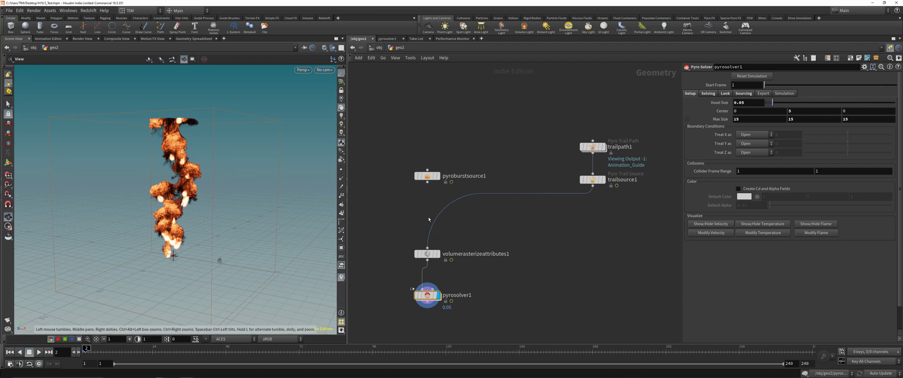
{"action": "left_click_drag", "start_coordinate": [217, 166], "coordinate": [235, 161]}
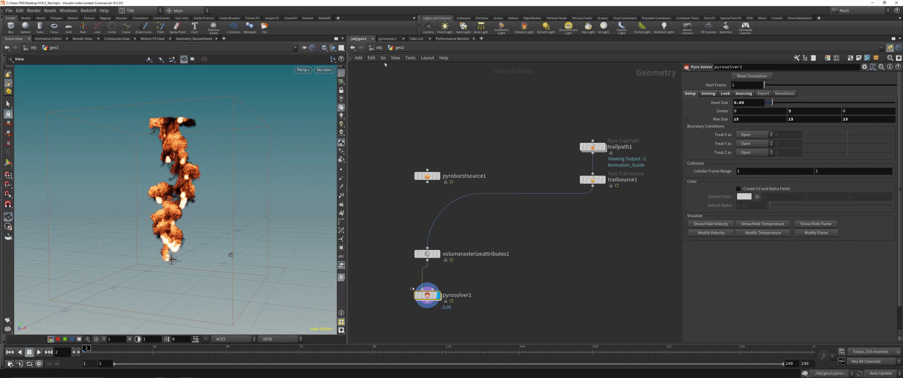
Return to the object level, show geo1 instead of geo2, and enter geo1's network
{"action": "left_click", "coordinate": [378, 49]}
{"action": "middle_click_drag", "start_coordinate": [441, 161], "coordinate": [405, 172]}
{"action": "middle_click_drag", "start_coordinate": [510, 152], "coordinate": [445, 174]}
{"action": "mouse_move", "coordinate": [386, 220]}
{"action": "left_mouse_down"}
{"action": "mouse_move", "coordinate": [453, 181]}
{"action": "mouse_move", "coordinate": [512, 179]}
{"action": "mouse_move", "coordinate": [533, 160]}
{"action": "mouse_move", "coordinate": [496, 151]}
{"action": "left_mouse_up"}
{"action": "left_click", "coordinate": [516, 140], "text": "shift"}
{"action": "left_click", "coordinate": [609, 117]}
{"action": "middle_click_drag", "start_coordinate": [609, 117], "coordinate": [606, 119]}
{"action": "key", "text": "h"}
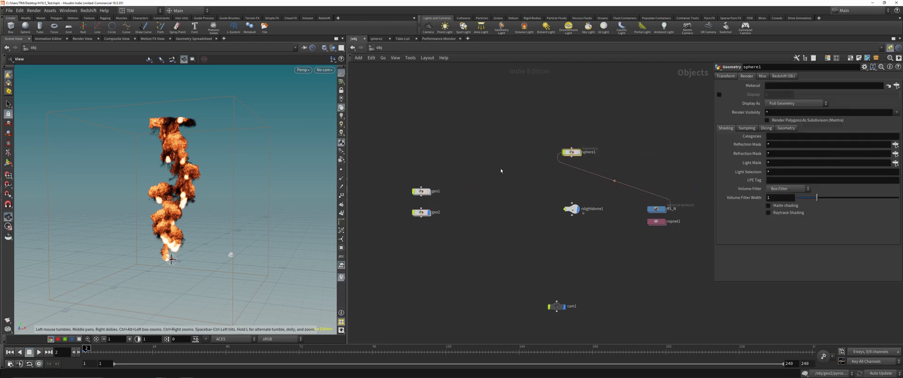
{"action": "left_click", "coordinate": [442, 191]}
{"action": "left_click_drag", "start_coordinate": [442, 191], "coordinate": [506, 164]}
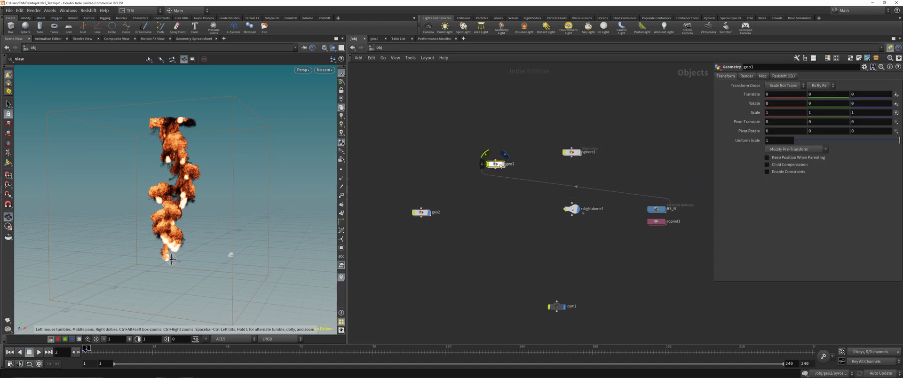
{"action": "left_click", "coordinate": [428, 213]}
{"action": "left_click", "coordinate": [429, 214]}
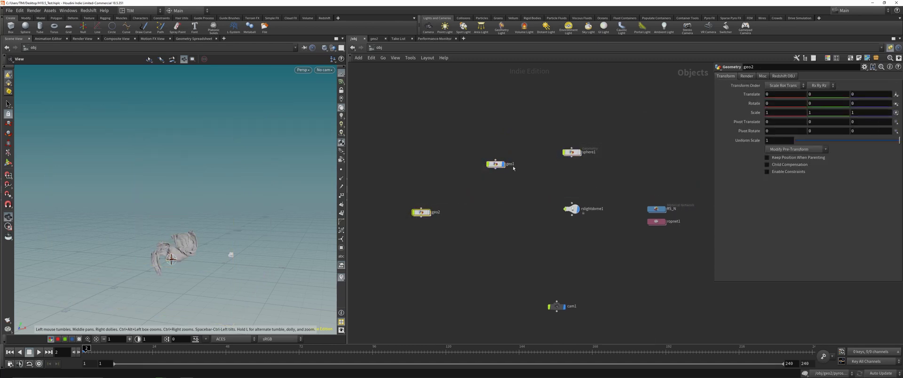
{"action": "double_click", "coordinate": [498, 164]}
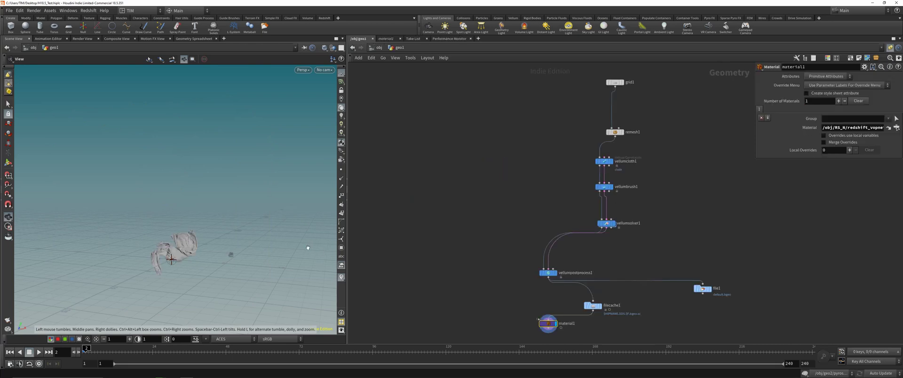
Examine the crumpled cloth up close and select the Vellum cloth and Vellum brush nodes that shape it
{"action": "left_click_drag", "start_coordinate": [209, 234], "coordinate": [188, 243]}
{"action": "scroll", "coordinate": [182, 241], "scroll_direction": "up", "scroll_amount": 8}
{"action": "middle_click_drag", "start_coordinate": [180, 229], "coordinate": [198, 242]}
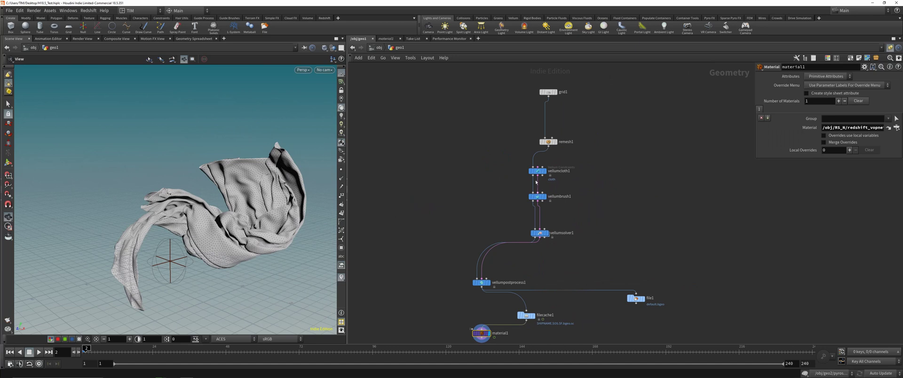
{"action": "left_click_drag", "start_coordinate": [506, 165], "coordinate": [576, 236]}
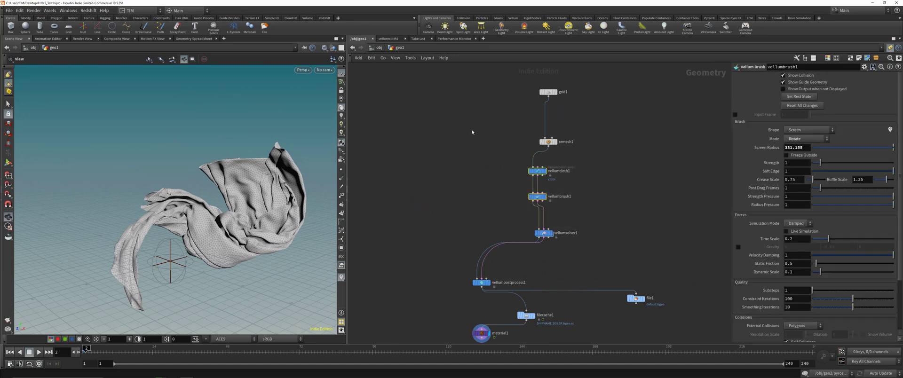
Add a new Grid node in an empty area of the geo1 network and display it framed in the viewport
{"action": "scroll", "coordinate": [472, 132], "scroll_direction": "down", "scroll_amount": 2}
{"action": "middle_click_drag", "start_coordinate": [404, 202], "coordinate": [526, 182]}
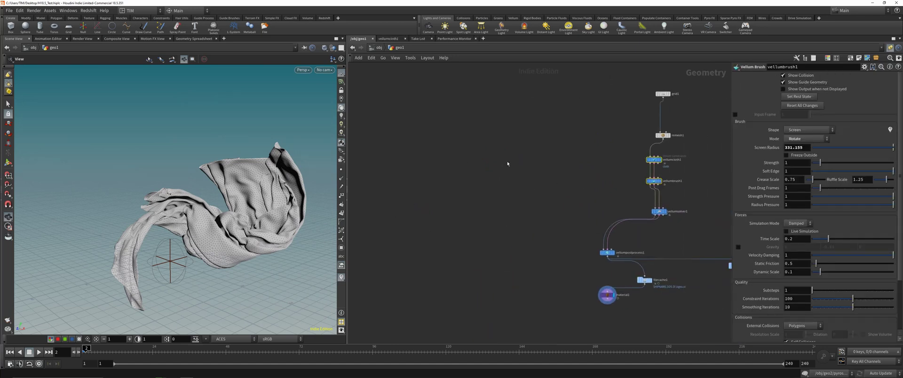
{"action": "key", "text": "Tab"}
{"action": "type", "text": "gr"}
{"action": "key", "text": "Return"}
{"action": "left_click", "coordinate": [464, 149]}
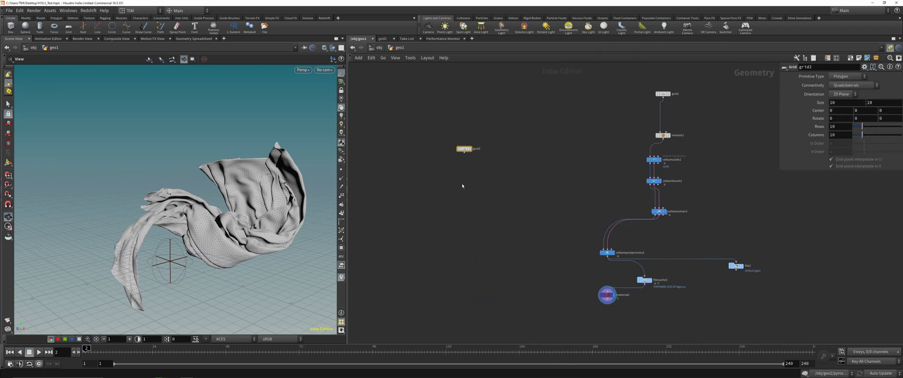
{"action": "left_click", "coordinate": [471, 148]}
{"action": "key", "text": "space+g"}
{"action": "left_click_drag", "start_coordinate": [216, 197], "coordinate": [215, 268]}
{"action": "scroll", "coordinate": [450, 170], "scroll_direction": "up", "scroll_amount": 4}
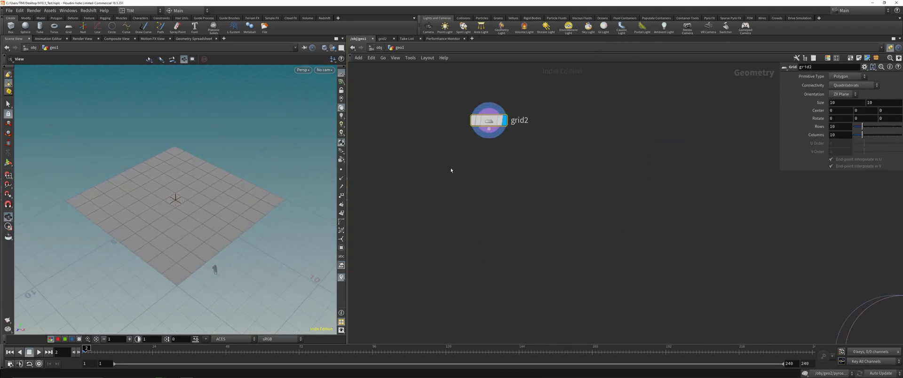
Add a Remesh node below the new grid, fed by the grid's output
{"action": "scroll", "coordinate": [482, 199], "scroll_direction": "down", "scroll_amount": 3}
{"action": "key", "text": "Tab"}
{"action": "type", "text": "rem"}
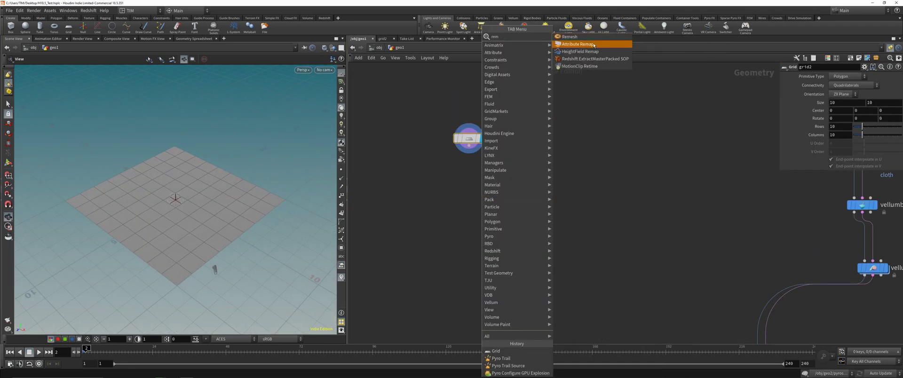
{"action": "left_click", "coordinate": [570, 36]}
{"action": "left_click", "coordinate": [469, 175]}
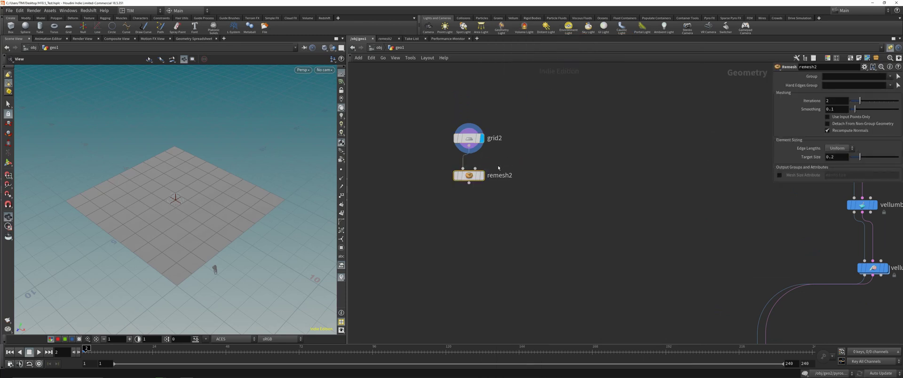
Display the new Remesh and set its iterations to 10, smoothing to 1 and target size to 0.1
{"action": "left_click", "coordinate": [482, 175]}
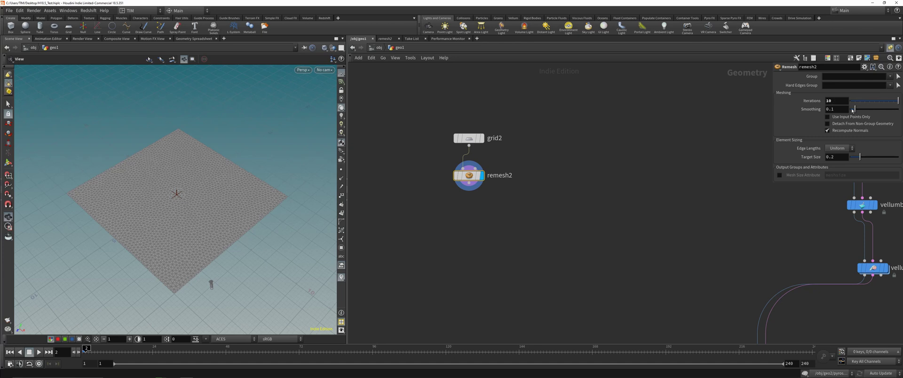
{"action": "left_click_drag", "start_coordinate": [855, 108], "coordinate": [898, 108]}
{"action": "left_click", "coordinate": [838, 157]}
{"action": "key", "text": "Return"}
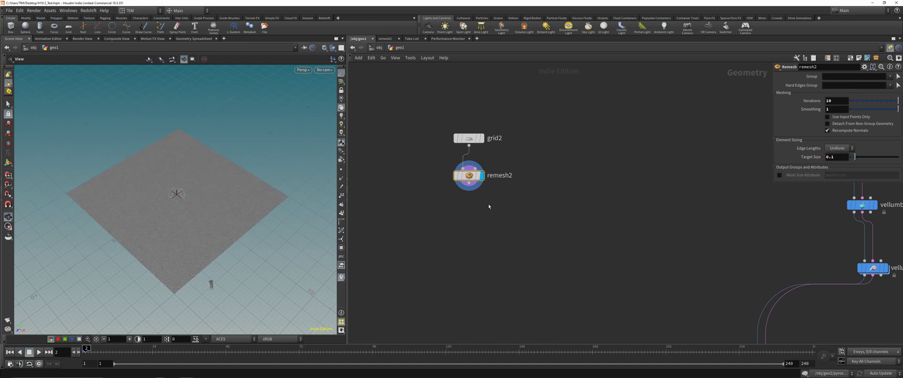
Add a Vellum Configure Cloth node fed by the new Remesh and display it
{"action": "middle_click_drag", "start_coordinate": [483, 228], "coordinate": [478, 186]}
{"action": "key", "text": "Tab"}
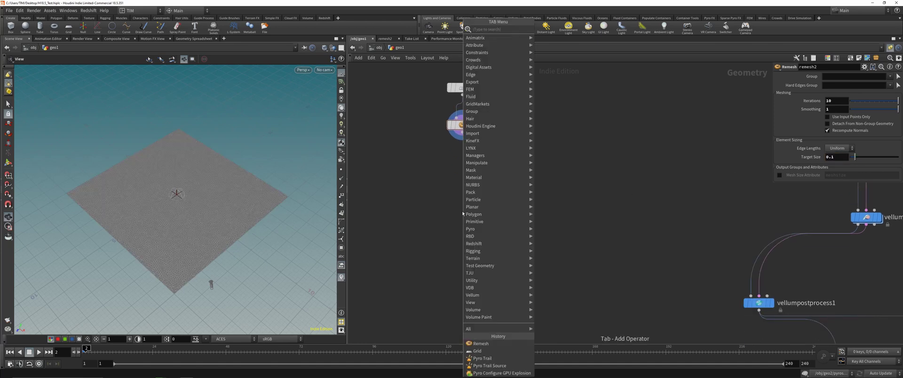
{"action": "type", "text": "vel cl"}
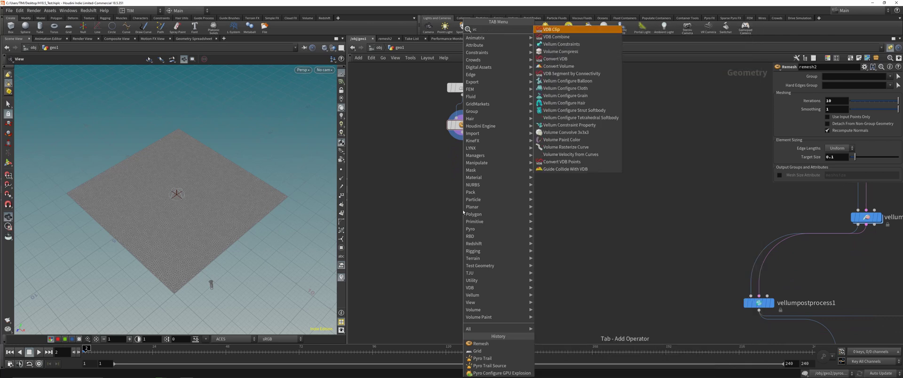
{"action": "key", "text": "Return"}
{"action": "left_click", "coordinate": [466, 186]}
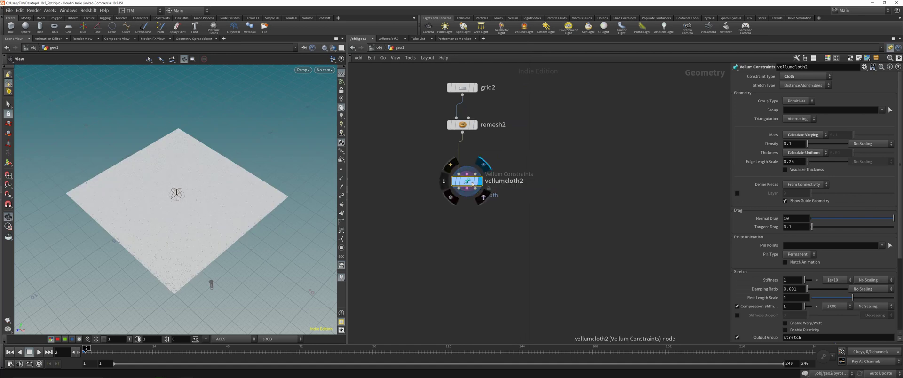
{"action": "left_click_drag", "start_coordinate": [472, 183], "coordinate": [472, 177]}
Add a Vellum Brush node fed by the geometry and constraints of the new Vellum Cloth, display it and activate its viewport tool
{"action": "key", "text": "Tab"}
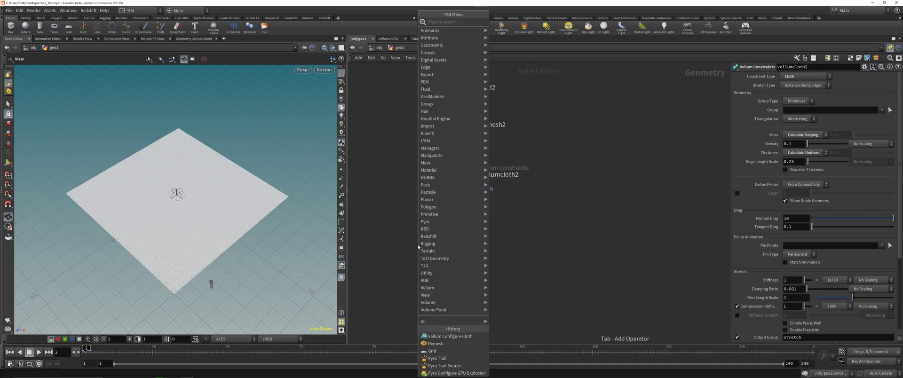
{"action": "type", "text": "vel s"}
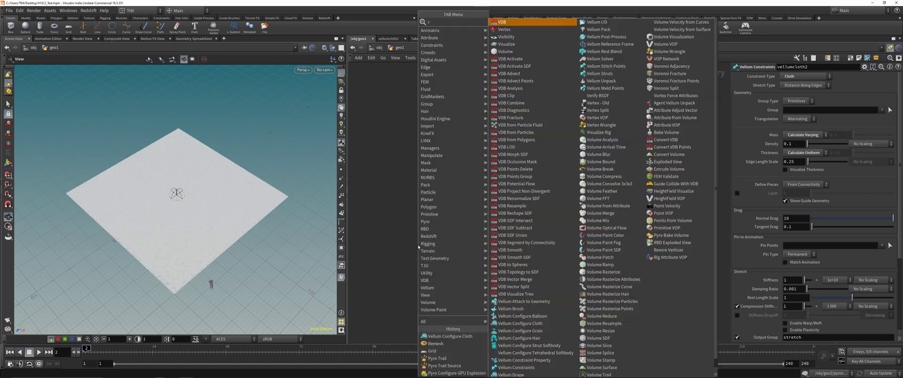
{"action": "left_click", "coordinate": [517, 29]}
{"action": "left_click", "coordinate": [466, 210]}
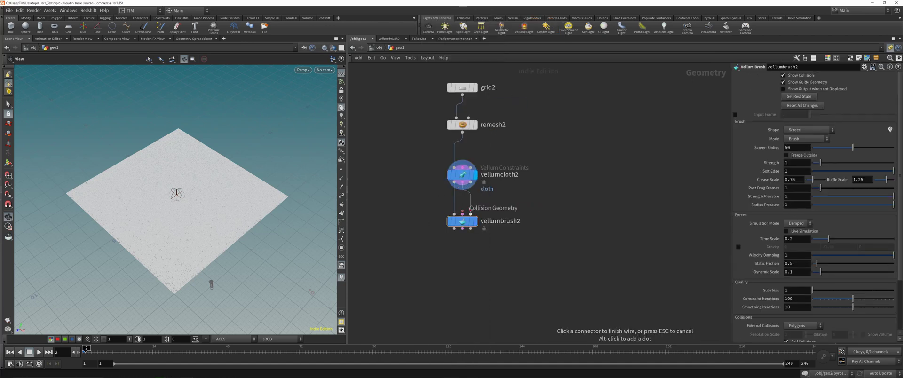
{"action": "left_click", "coordinate": [463, 211]}
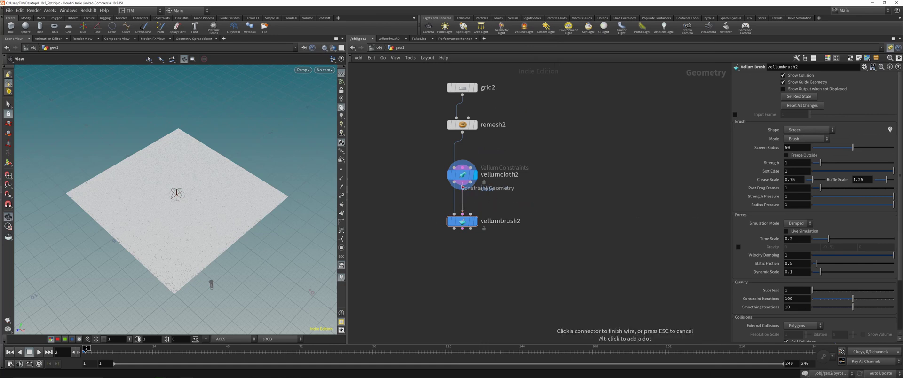
{"action": "left_click", "coordinate": [475, 222]}
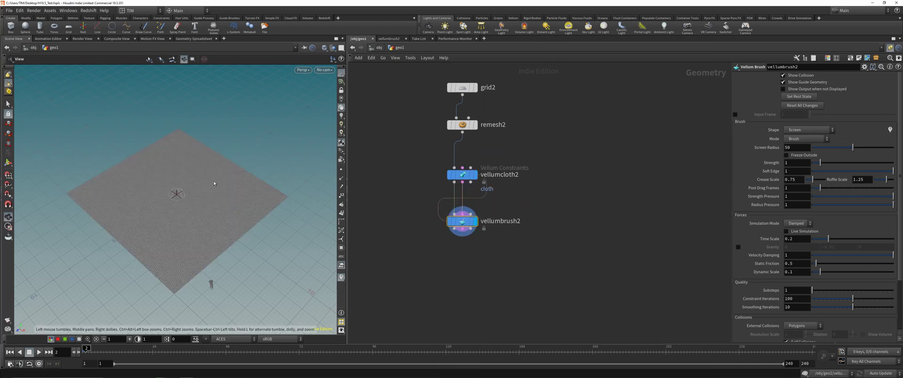
{"action": "left_click_drag", "start_coordinate": [181, 194], "coordinate": [188, 193]}
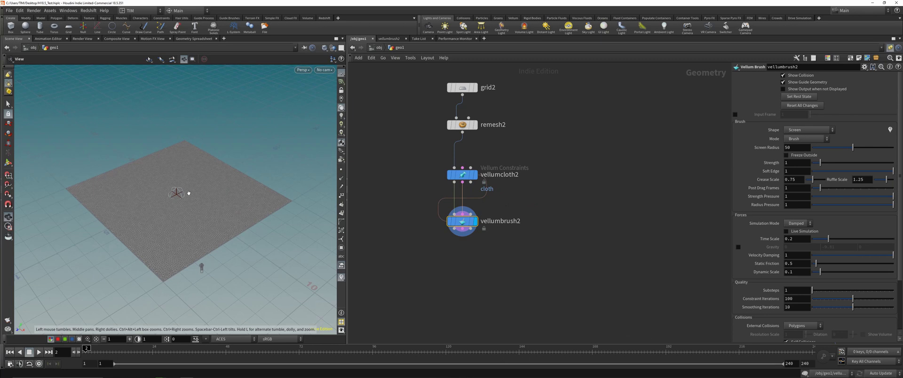
{"action": "key", "text": "Return"}
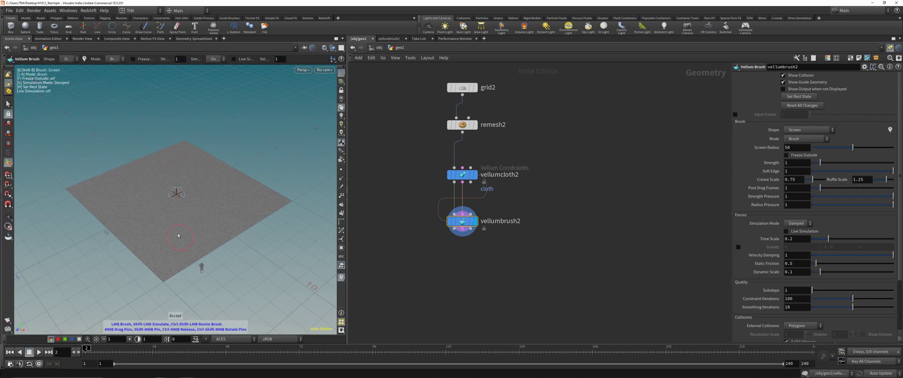
Try Live Simulation on the flat cloth and turn it off again
{"action": "left_click_drag", "start_coordinate": [193, 226], "coordinate": [187, 209], "text": "alt"}
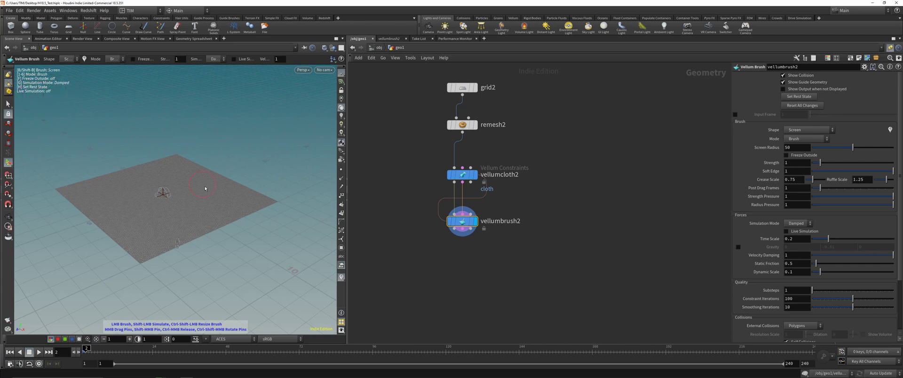
{"action": "right_click", "coordinate": [186, 185]}
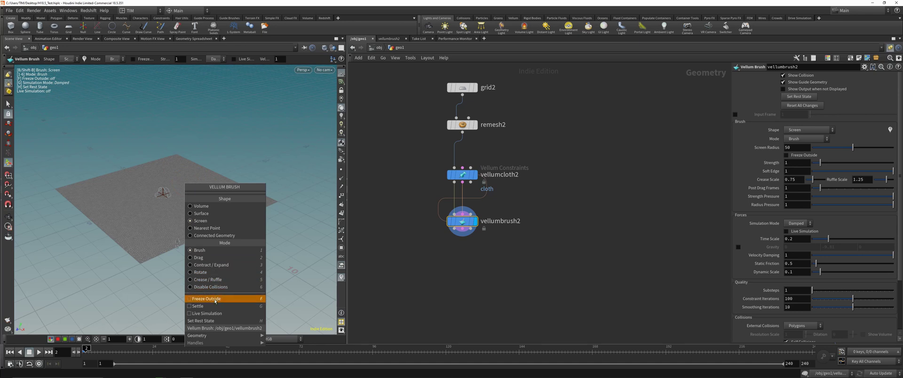
{"action": "left_click", "coordinate": [216, 313]}
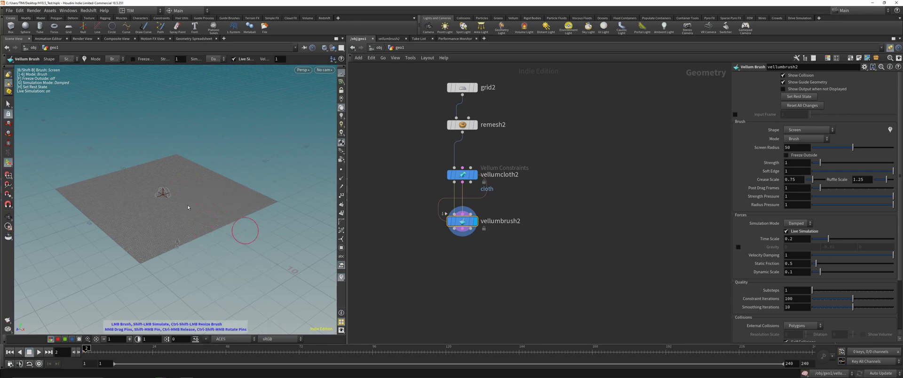
{"action": "right_click", "coordinate": [217, 196]}
{"action": "left_click", "coordinate": [237, 325]}
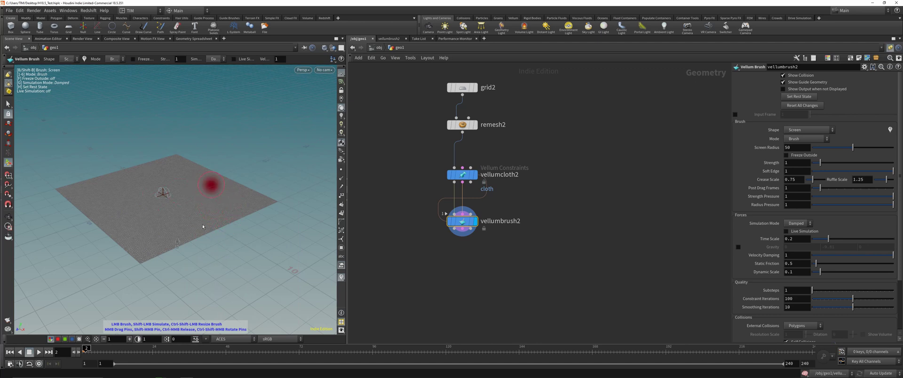
Push the cloth into folds with several strokes across its surface in Brush mode
{"action": "left_click_drag", "start_coordinate": [212, 185], "coordinate": [191, 236]}
{"action": "mouse_move", "coordinate": [177, 178]}
{"action": "left_mouse_down"}
{"action": "mouse_move", "coordinate": [141, 149]}
{"action": "mouse_move", "coordinate": [184, 205]}
{"action": "mouse_move", "coordinate": [145, 202]}
{"action": "mouse_move", "coordinate": [151, 166]}
{"action": "mouse_move", "coordinate": [137, 237]}
{"action": "mouse_move", "coordinate": [133, 208]}
{"action": "mouse_move", "coordinate": [195, 198]}
{"action": "mouse_move", "coordinate": [174, 197]}
{"action": "left_mouse_up"}
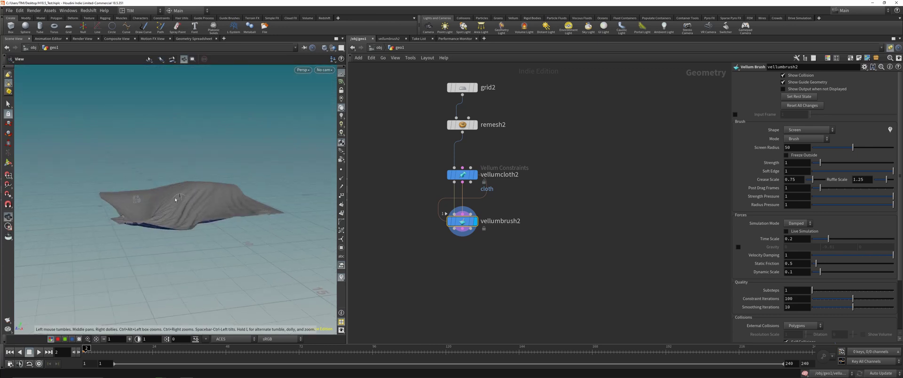
{"action": "mouse_move", "coordinate": [125, 186]}
{"action": "left_mouse_down"}
{"action": "mouse_move", "coordinate": [147, 254]}
{"action": "mouse_move", "coordinate": [127, 186]}
{"action": "mouse_move", "coordinate": [96, 188]}
{"action": "mouse_move", "coordinate": [109, 223]}
{"action": "mouse_move", "coordinate": [91, 183]}
{"action": "mouse_move", "coordinate": [114, 188]}
{"action": "mouse_move", "coordinate": [141, 235]}
{"action": "mouse_move", "coordinate": [115, 232]}
{"action": "left_mouse_up"}
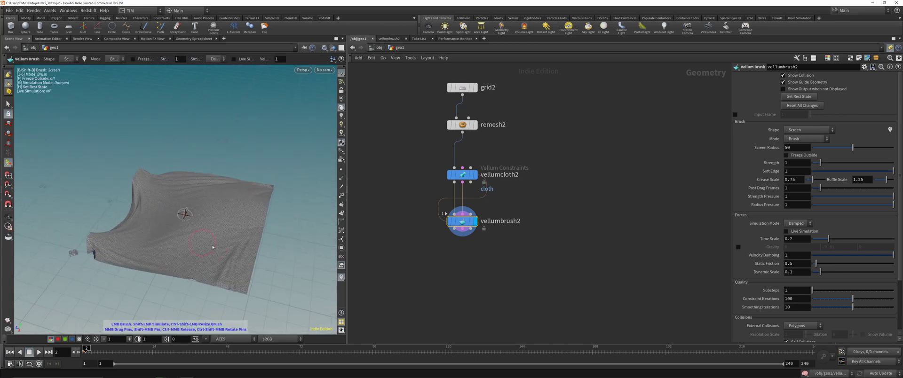
{"action": "left_click_drag", "start_coordinate": [212, 212], "coordinate": [206, 178]}
Switch the Vellum Brush to Drag mode and pull several parts of the cloth outward and upward
{"action": "right_click", "coordinate": [202, 213]}
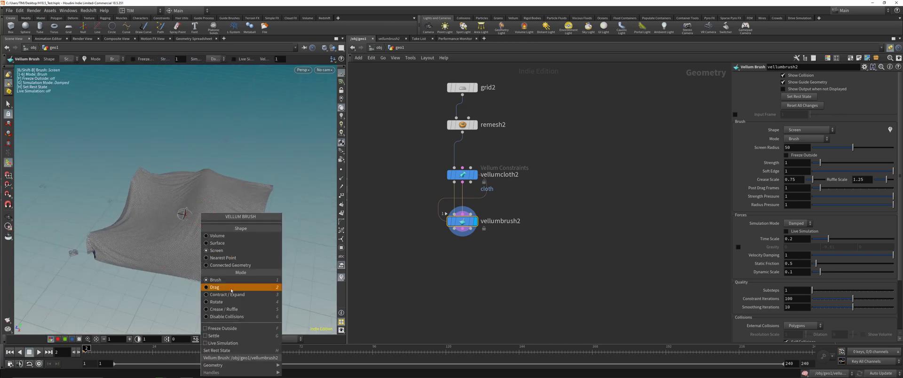
{"action": "left_click", "coordinate": [214, 287]}
{"action": "left_click_drag", "start_coordinate": [183, 216], "coordinate": [199, 124]}
{"action": "mouse_move", "coordinate": [207, 195]}
{"action": "left_mouse_down"}
{"action": "mouse_move", "coordinate": [148, 91]}
{"action": "mouse_move", "coordinate": [131, 78]}
{"action": "left_mouse_up"}
{"action": "left_click_drag", "start_coordinate": [159, 177], "coordinate": [266, 94]}
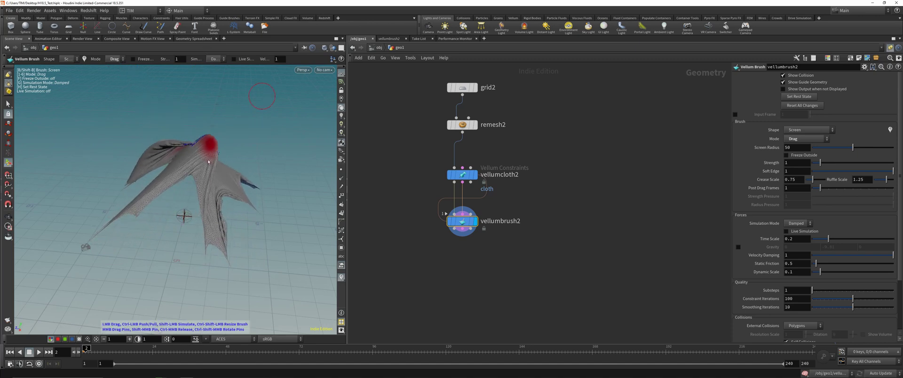
{"action": "left_click_drag", "start_coordinate": [162, 188], "coordinate": [95, 234]}
{"action": "left_click_drag", "start_coordinate": [163, 206], "coordinate": [191, 258], "text": "alt"}
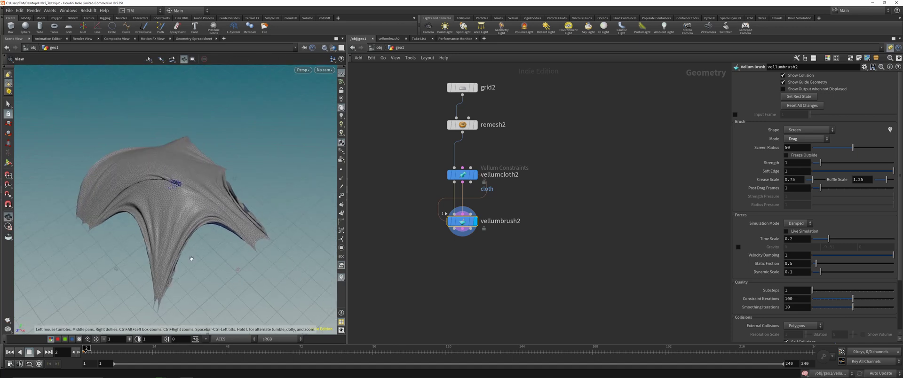
{"action": "mouse_move", "coordinate": [161, 315]}
{"action": "left_mouse_down", "text": "alt"}
{"action": "mouse_move", "coordinate": [191, 322]}
{"action": "mouse_move", "coordinate": [183, 316]}
{"action": "left_mouse_up", "text": "alt"}
Check the undeformed remeshed grid, return the display to the Vellum Brush and reset all of its changes
{"action": "left_click_drag", "start_coordinate": [420, 114], "coordinate": [481, 134]}
{"action": "key", "text": "r"}
{"action": "left_click_drag", "start_coordinate": [427, 159], "coordinate": [488, 194]}
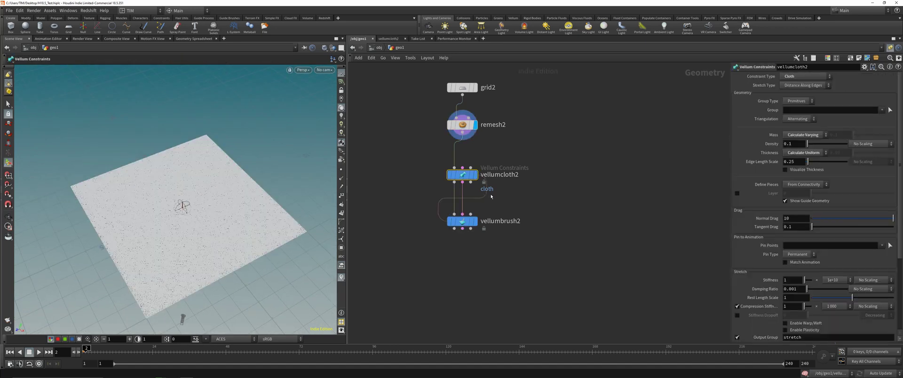
{"action": "key", "text": "r"}
{"action": "left_click", "coordinate": [474, 221]}
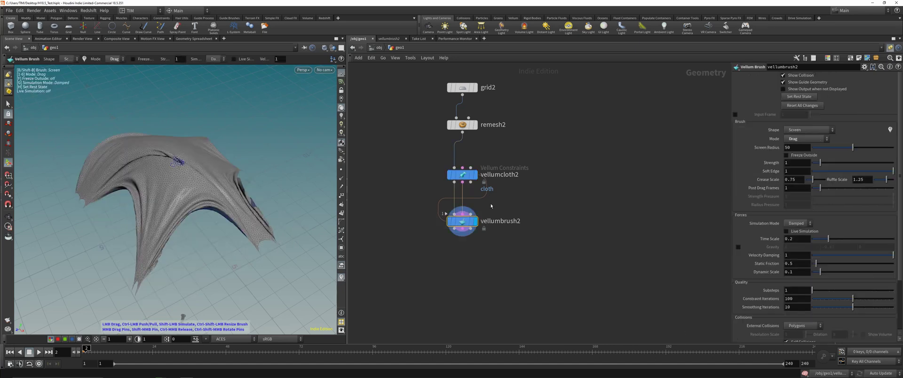
{"action": "left_click", "coordinate": [808, 106]}
Drag the flat cloth's edges and centre in Drag mode to form wrinkles and folds
{"action": "mouse_move", "coordinate": [194, 296]}
{"action": "left_mouse_down"}
{"action": "mouse_move", "coordinate": [186, 256]}
{"action": "mouse_move", "coordinate": [195, 214]}
{"action": "mouse_move", "coordinate": [136, 287]}
{"action": "left_mouse_up"}
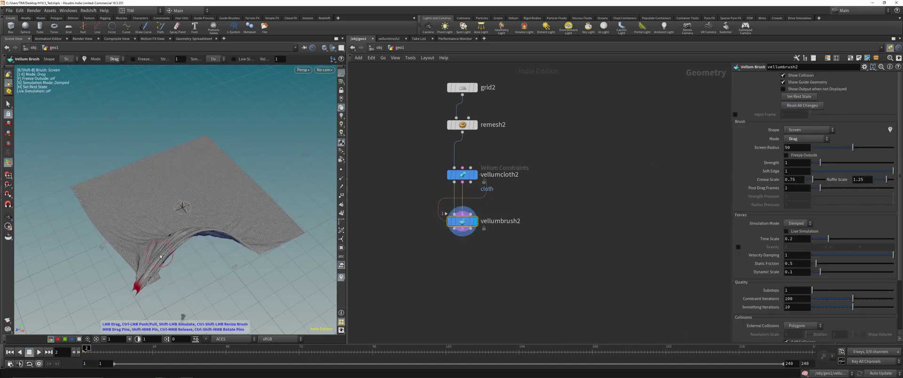
{"action": "left_click_drag", "start_coordinate": [184, 183], "coordinate": [143, 257]}
{"action": "mouse_move", "coordinate": [254, 237]}
{"action": "left_mouse_down", "text": "alt"}
{"action": "mouse_move", "coordinate": [162, 225]}
{"action": "mouse_move", "coordinate": [202, 249]}
{"action": "mouse_move", "coordinate": [208, 175]}
{"action": "mouse_move", "coordinate": [182, 215]}
{"action": "mouse_move", "coordinate": [137, 241]}
{"action": "left_mouse_up", "text": "alt"}
{"action": "left_click_drag", "start_coordinate": [207, 210], "coordinate": [231, 193]}
{"action": "left_click_drag", "start_coordinate": [211, 231], "coordinate": [184, 305], "text": "alt"}
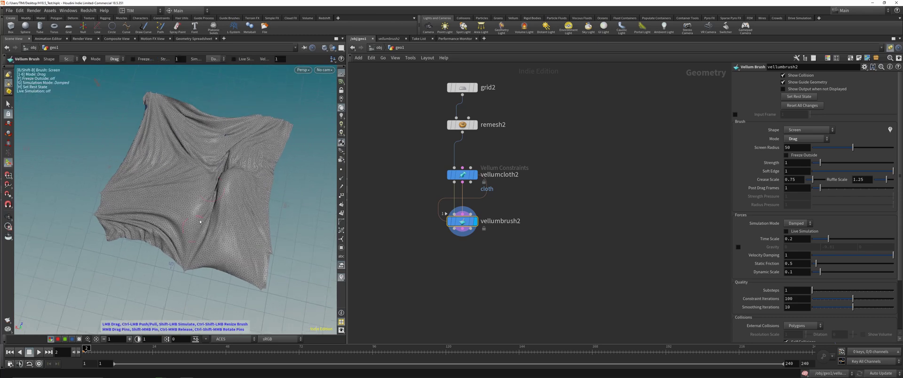
{"action": "left_click_drag", "start_coordinate": [219, 202], "coordinate": [213, 180]}
Switch to Contract / Expand mode, enlarge the screen radius to about 82 and contract the cloth's centre and edge
{"action": "right_click", "coordinate": [211, 196]}
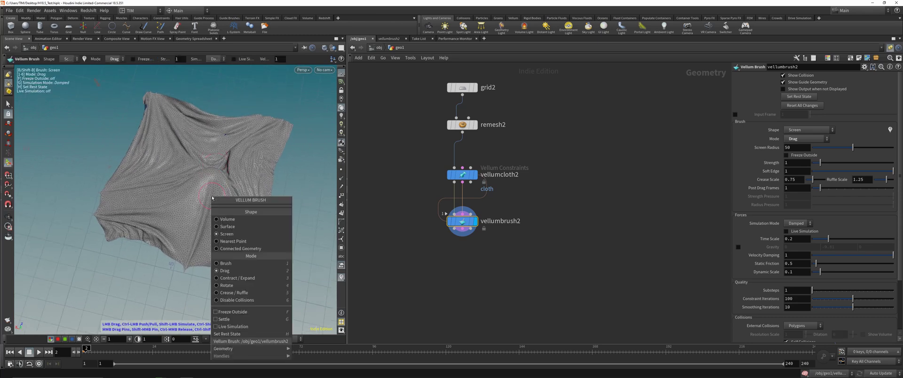
{"action": "left_click", "coordinate": [233, 278]}
{"action": "mouse_move", "coordinate": [212, 175]}
{"action": "left_mouse_down"}
{"action": "mouse_move", "coordinate": [201, 184]}
{"action": "mouse_move", "coordinate": [203, 176]}
{"action": "left_mouse_up"}
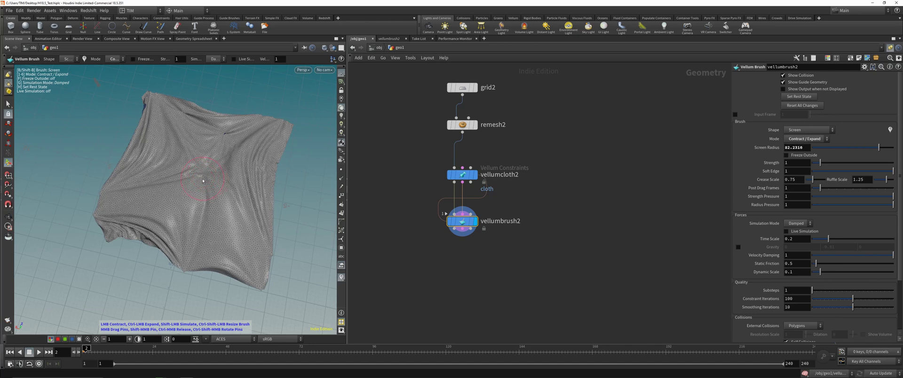
{"action": "mouse_move", "coordinate": [203, 180]}
{"action": "left_mouse_down"}
{"action": "mouse_move", "coordinate": [199, 240]}
{"action": "mouse_move", "coordinate": [123, 242]}
{"action": "mouse_move", "coordinate": [141, 220]}
{"action": "left_mouse_up"}
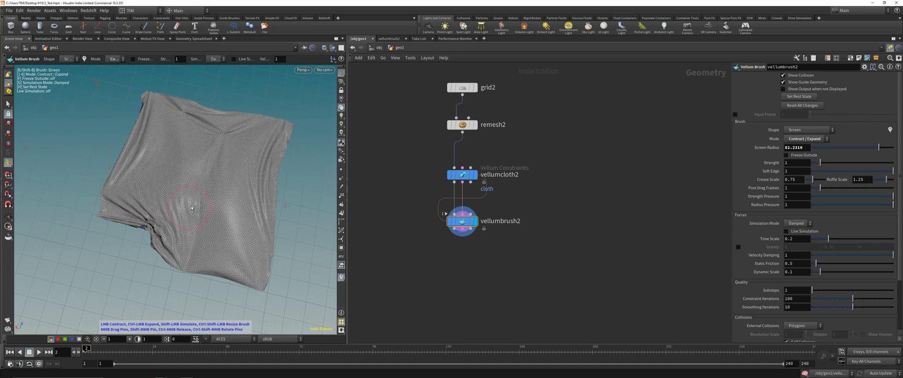
Switch to Rotate mode, enlarge the screen radius to about 222 and twist the cloth around its centre
{"action": "right_click", "coordinate": [201, 184]}
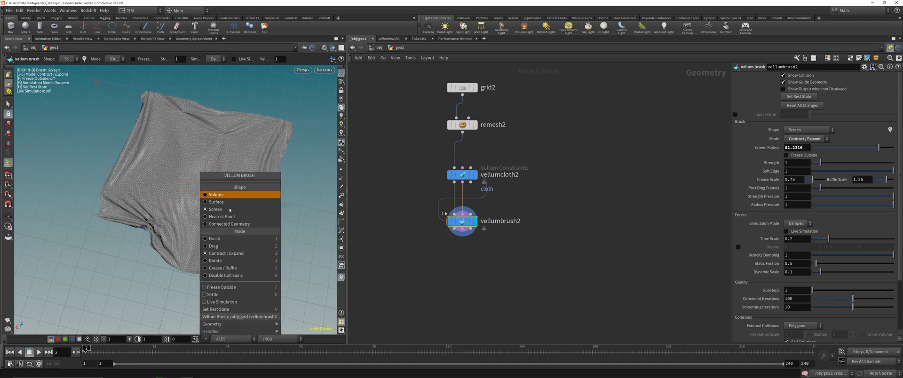
{"action": "left_click", "coordinate": [234, 262]}
{"action": "left_click_drag", "start_coordinate": [192, 179], "coordinate": [203, 189]}
{"action": "scroll", "coordinate": [200, 184], "scroll_direction": "up", "scroll_amount": 10}
Switch to Crease / Ruffle mode and work fine creases into the middle of the twisted cloth
{"action": "mouse_move", "coordinate": [244, 242]}
{"action": "left_mouse_down", "text": "alt"}
{"action": "mouse_move", "coordinate": [206, 200]}
{"action": "mouse_move", "coordinate": [263, 177]}
{"action": "left_mouse_up", "text": "alt"}
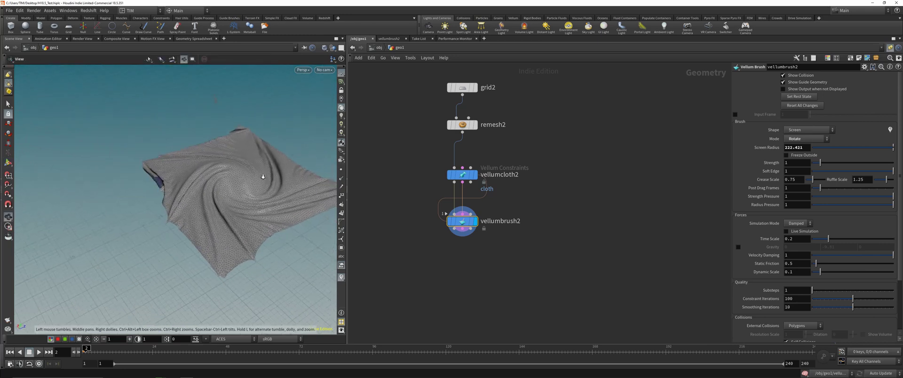
{"action": "middle_click_drag", "start_coordinate": [263, 177], "coordinate": [206, 216], "text": "alt"}
{"action": "scroll", "coordinate": [207, 214], "scroll_direction": "up", "scroll_amount": 4}
{"action": "mouse_move", "coordinate": [207, 213]}
{"action": "left_mouse_down", "text": "alt"}
{"action": "mouse_move", "coordinate": [207, 241]}
{"action": "mouse_move", "coordinate": [220, 200]}
{"action": "mouse_move", "coordinate": [196, 199]}
{"action": "mouse_move", "coordinate": [211, 209]}
{"action": "mouse_move", "coordinate": [199, 198]}
{"action": "mouse_move", "coordinate": [164, 196]}
{"action": "mouse_move", "coordinate": [162, 205]}
{"action": "mouse_move", "coordinate": [212, 208]}
{"action": "left_mouse_up", "text": "alt"}
{"action": "scroll", "coordinate": [221, 199], "scroll_direction": "down", "scroll_amount": 3}
{"action": "right_click", "coordinate": [222, 195]}
{"action": "left_click", "coordinate": [261, 291]}
Place a copy of the existing Vellum Post-Process node below the new Vellum Brush and cut its old wires
{"action": "scroll", "coordinate": [461, 234], "scroll_direction": "down", "scroll_amount": 5}
{"action": "middle_click_drag", "start_coordinate": [509, 238], "coordinate": [500, 227]}
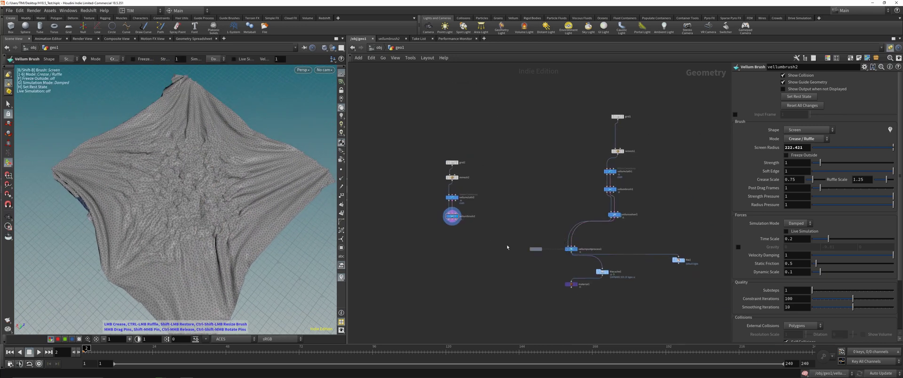
{"action": "left_click", "coordinate": [452, 232]}
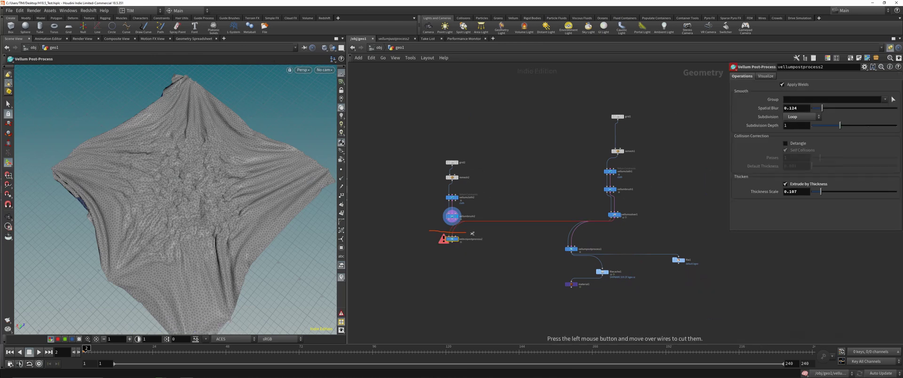
{"action": "scroll", "coordinate": [471, 231], "scroll_direction": "up", "scroll_amount": 5}
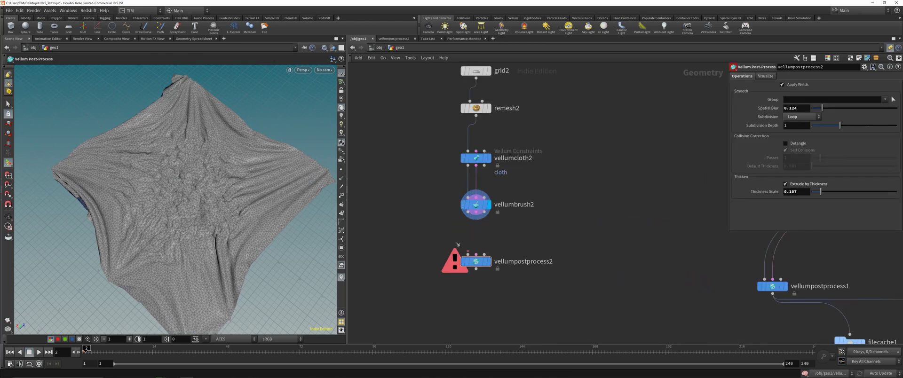
Wire the new Vellum Brush's geometry and constraint outputs into the copied Vellum Post-Process and display its result
{"action": "key", "text": "j"}
{"action": "left_click_drag", "start_coordinate": [467, 211], "coordinate": [472, 260]}
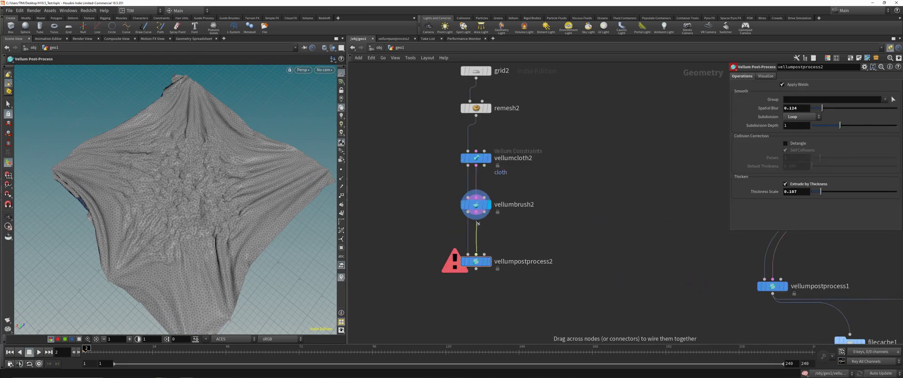
{"action": "left_click_drag", "start_coordinate": [477, 222], "coordinate": [476, 213]}
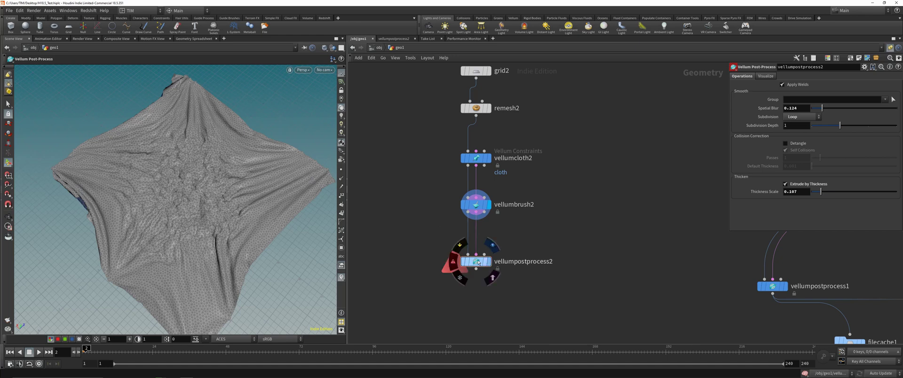
{"action": "key", "text": "r"}
{"action": "left_click_drag", "start_coordinate": [196, 201], "coordinate": [197, 204], "text": "alt"}
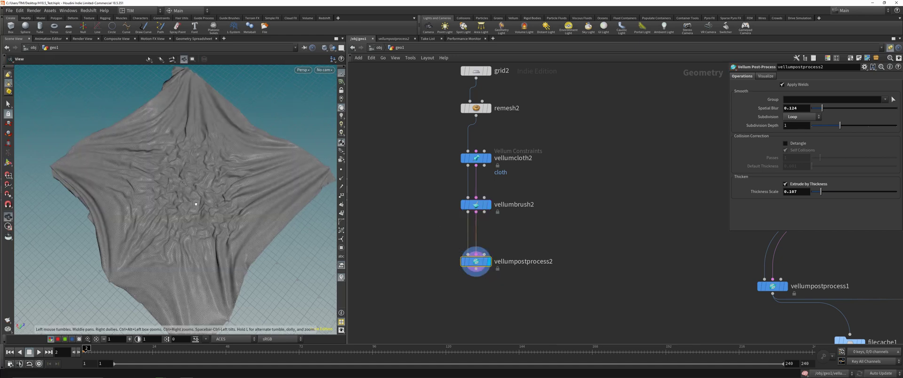
{"action": "right_click_drag", "start_coordinate": [196, 204], "coordinate": [206, 201]}
{"action": "mouse_move", "coordinate": [206, 202]}
{"action": "left_mouse_down"}
{"action": "mouse_move", "coordinate": [202, 155]}
{"action": "mouse_move", "coordinate": [206, 196]}
{"action": "left_mouse_up"}
{"action": "right_click_drag", "start_coordinate": [205, 195], "coordinate": [196, 174]}
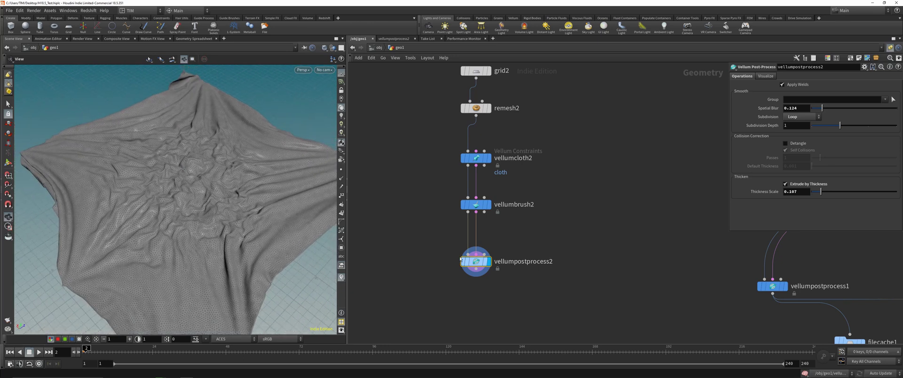
Display the second Vellum Brush node, activate its brush in the viewport and turn on Live Simulation
{"action": "left_click", "coordinate": [489, 205]}
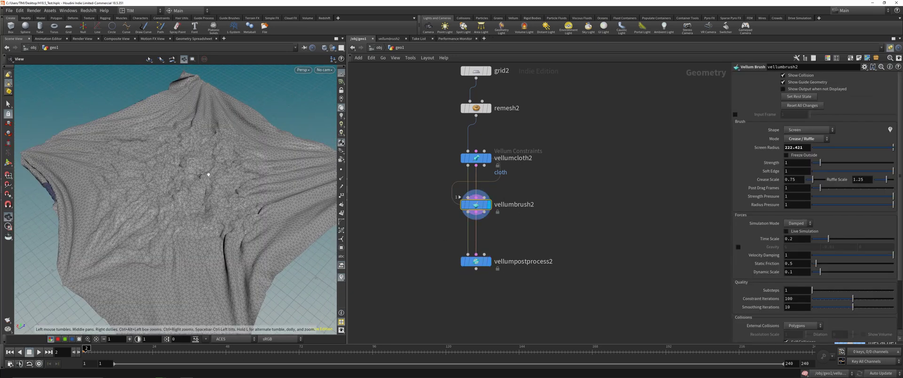
{"action": "left_click", "coordinate": [8, 163]}
{"action": "right_click", "coordinate": [179, 187]}
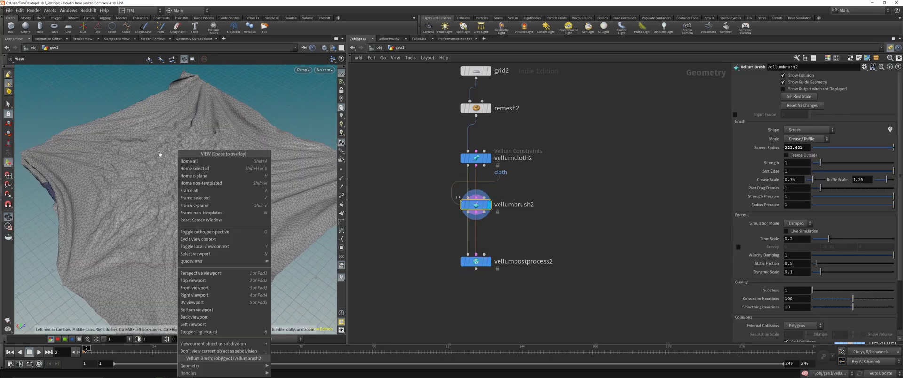
{"action": "left_click_drag", "start_coordinate": [411, 190], "coordinate": [579, 234]}
{"action": "right_click_drag", "start_coordinate": [200, 217], "coordinate": [181, 194]}
{"action": "key", "text": "Return"}
{"action": "left_click_drag", "start_coordinate": [421, 160], "coordinate": [531, 182]}
{"action": "left_click_drag", "start_coordinate": [420, 206], "coordinate": [536, 241]}
{"action": "right_click", "coordinate": [188, 167]}
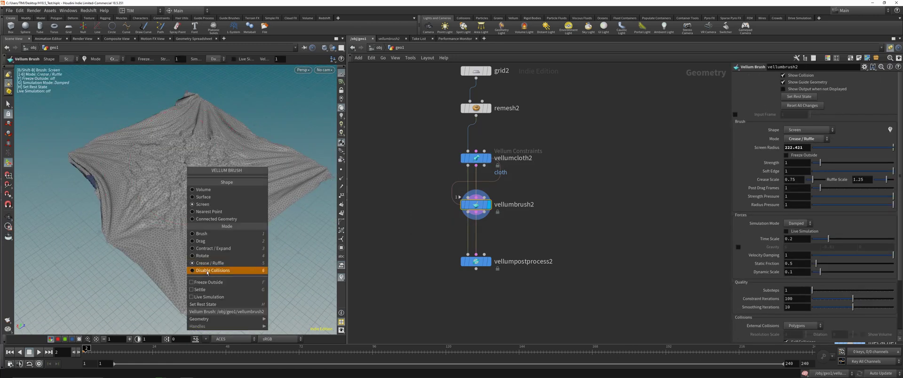
{"action": "left_click", "coordinate": [210, 297]}
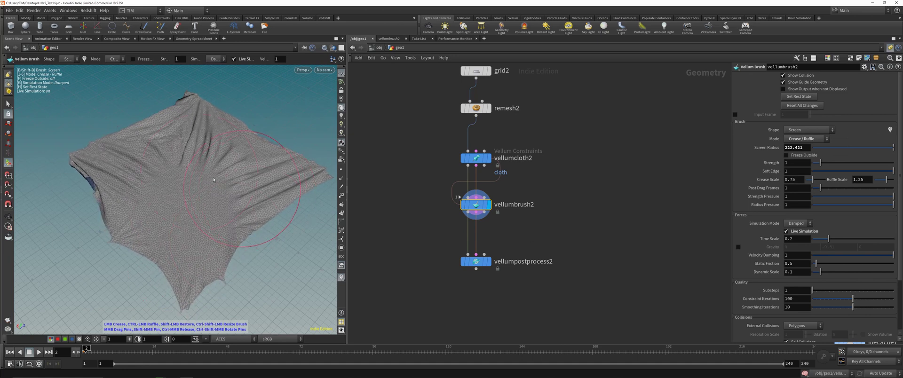
Work creases into the live-simulating cloth with Crease / Ruffle mode, reducing the screen radius to about 100
{"action": "left_click_drag", "start_coordinate": [149, 154], "coordinate": [225, 192]}
{"action": "scroll", "coordinate": [238, 244], "scroll_direction": "down", "scroll_amount": 6}
{"action": "left_click", "coordinate": [186, 167]}
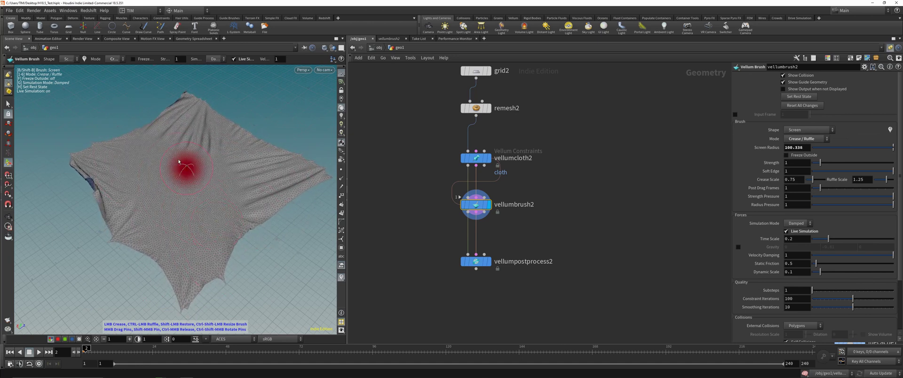
Set the screen radius to about 122 and switch the Vellum Brush to Brush mode
{"action": "right_click", "coordinate": [189, 211]}
{"action": "left_click", "coordinate": [207, 219]}
{"action": "right_click", "coordinate": [204, 214]}
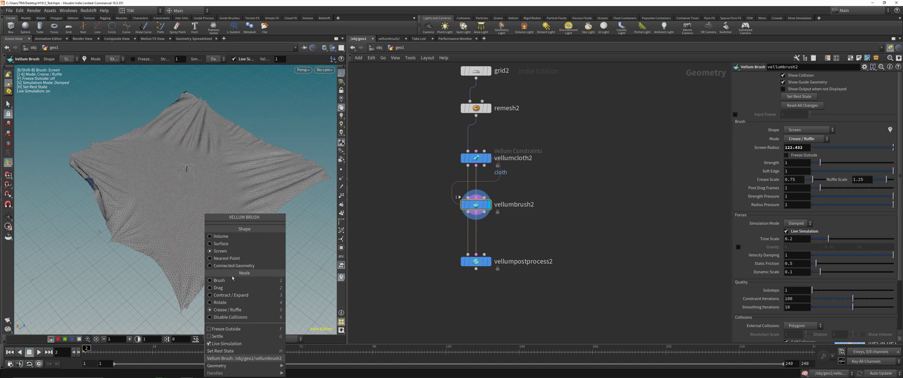
{"action": "left_click", "coordinate": [219, 280]}
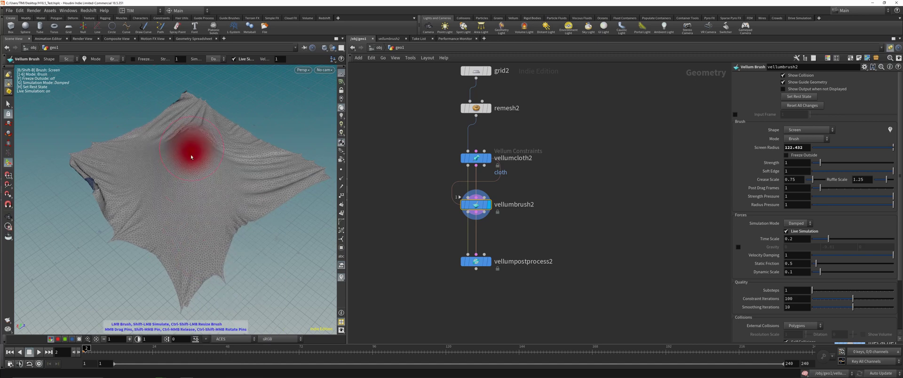
Display the Remesh node of the original cloth chain and look over the remeshed grid
{"action": "scroll", "coordinate": [408, 249], "scroll_direction": "down", "scroll_amount": 4}
{"action": "middle_click_drag", "start_coordinate": [605, 189], "coordinate": [483, 176]}
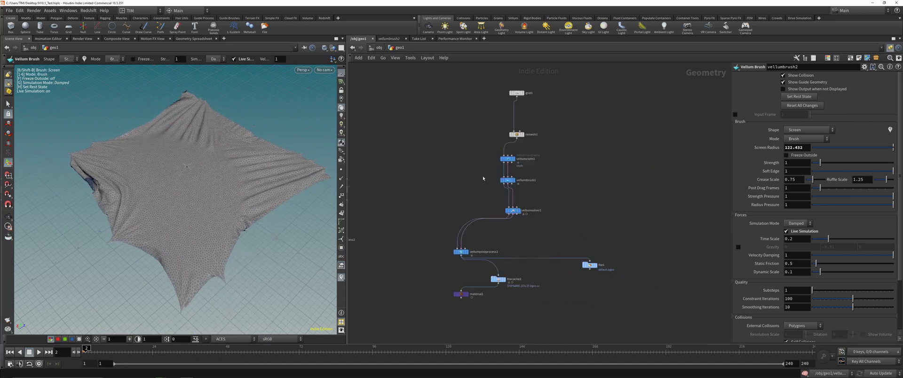
{"action": "scroll", "coordinate": [484, 178], "scroll_direction": "up", "scroll_amount": 1}
{"action": "left_click_drag", "start_coordinate": [498, 113], "coordinate": [546, 138]}
{"action": "key", "text": "r"}
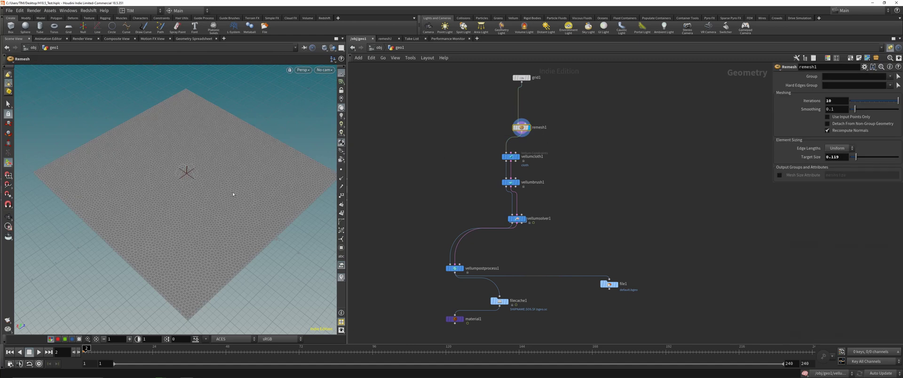
{"action": "key", "text": "Escape"}
{"action": "left_click_drag", "start_coordinate": [224, 204], "coordinate": [211, 188]}
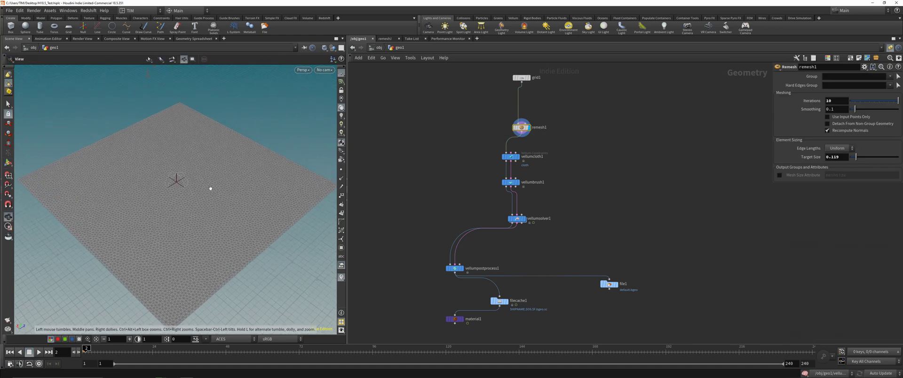
{"action": "scroll", "coordinate": [204, 185], "scroll_direction": "down", "scroll_amount": 1}
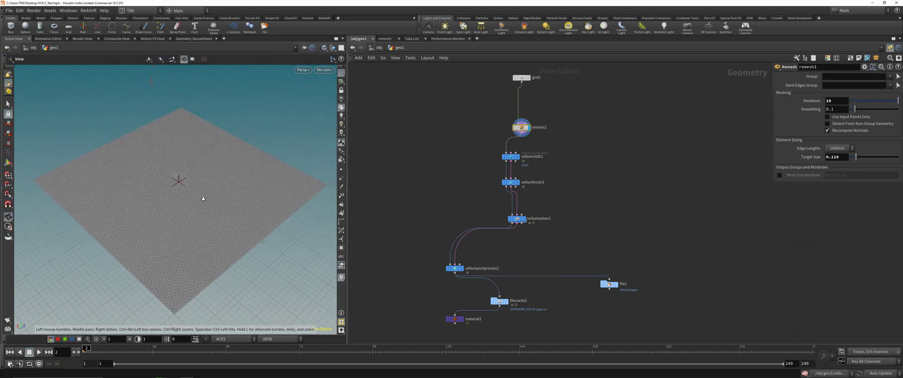
Display the original chain's Vellum Cloth node and its Vellum Brush node in turn to examine the sculpted cloth
{"action": "left_click", "coordinate": [516, 157]}
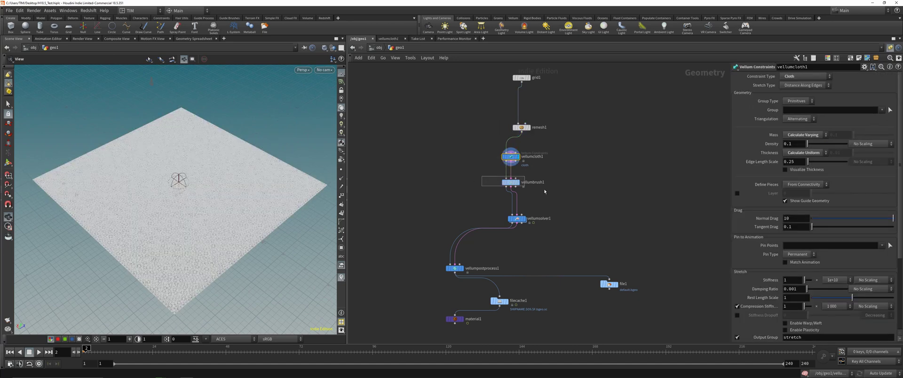
{"action": "left_click_drag", "start_coordinate": [544, 192], "coordinate": [555, 193]}
{"action": "key", "text": "r"}
{"action": "left_click_drag", "start_coordinate": [203, 197], "coordinate": [237, 236]}
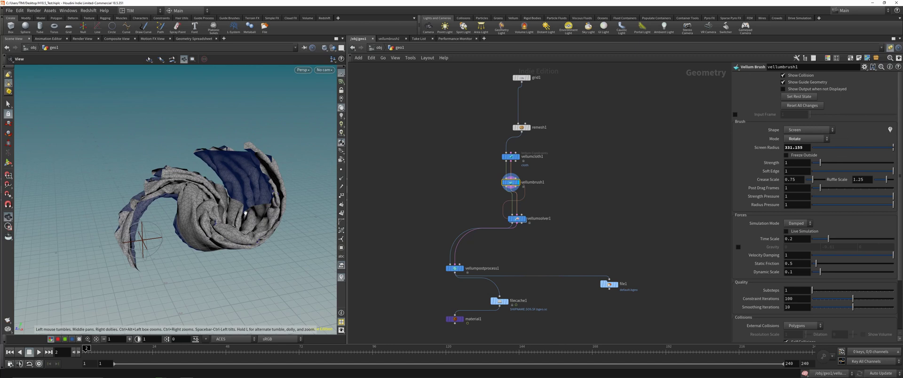
Align the Vellum Solver beneath the first Vellum Brush and enter its force network
{"action": "left_click", "coordinate": [516, 220]}
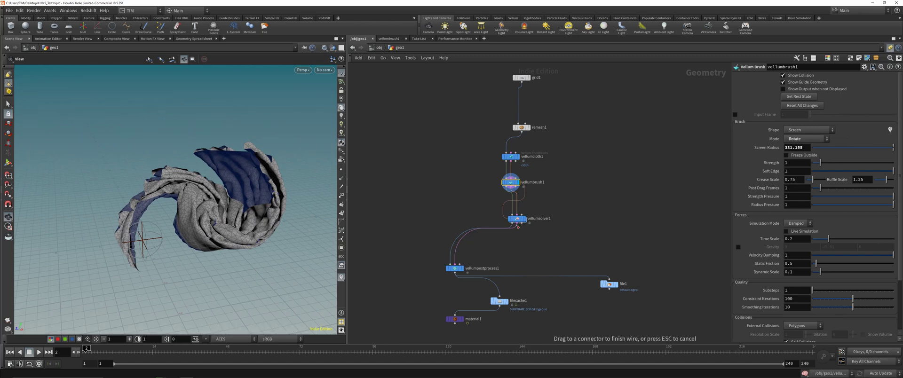
{"action": "left_click_drag", "start_coordinate": [519, 221], "coordinate": [514, 216]}
{"action": "double_click", "coordinate": [513, 216]}
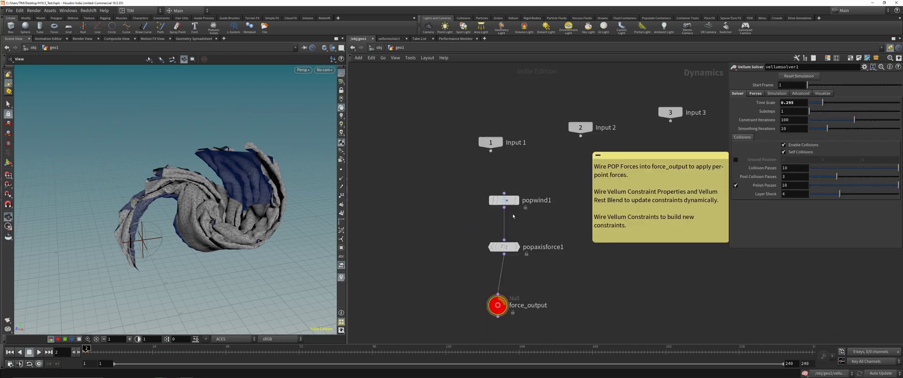
Inspect the POP Wind and POP Axis Force nodes, align force_output beneath them and return to the geometry network
{"action": "left_click", "coordinate": [468, 192]}
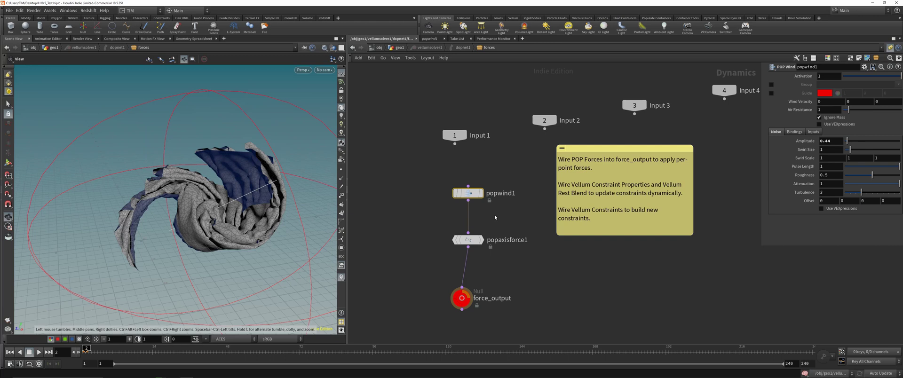
{"action": "left_click_drag", "start_coordinate": [462, 298], "coordinate": [468, 296]}
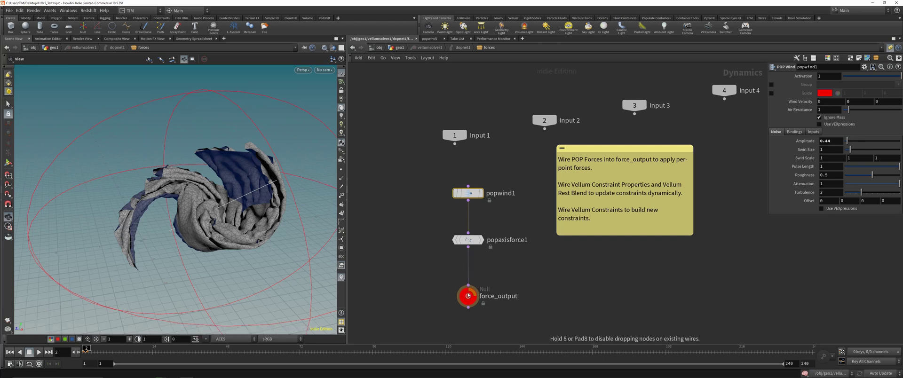
{"action": "left_click", "coordinate": [468, 240]}
{"action": "left_click_drag", "start_coordinate": [213, 190], "coordinate": [276, 192]}
{"action": "middle_click_drag", "start_coordinate": [277, 192], "coordinate": [263, 189]}
{"action": "key", "text": "u"}
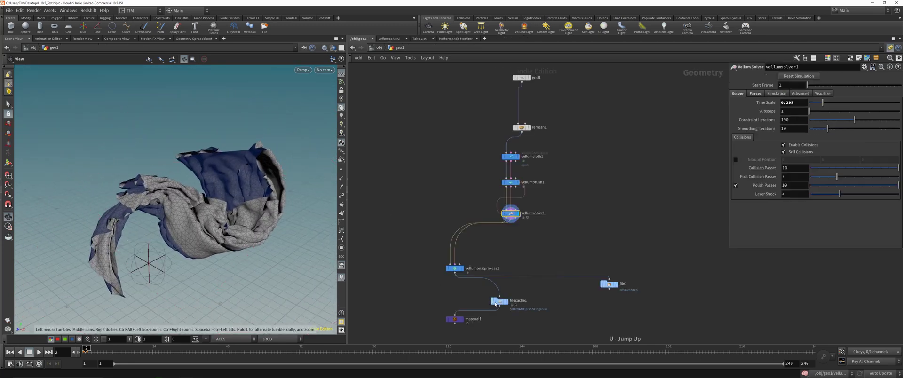
Display the first Vellum Post-Process node and examine the smoothed, thickened cloth
{"action": "left_click", "coordinate": [455, 269]}
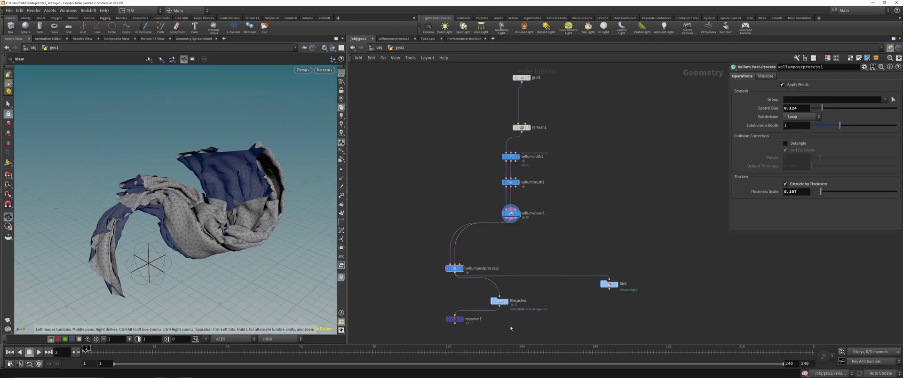
{"action": "middle_click_drag", "start_coordinate": [510, 328], "coordinate": [514, 285]}
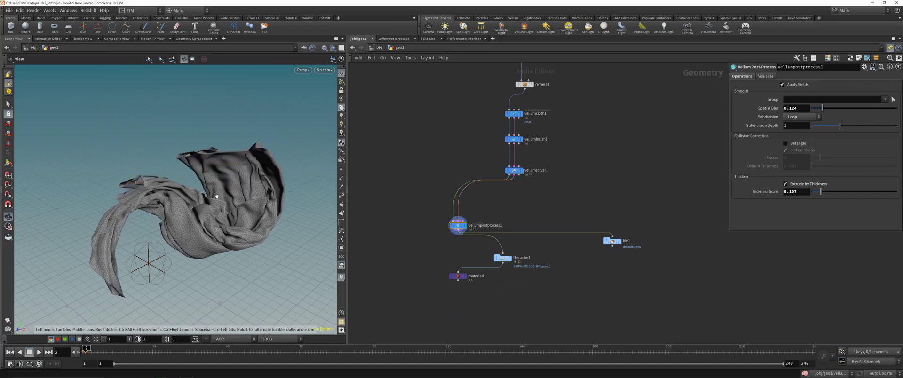
{"action": "left_click_drag", "start_coordinate": [214, 316], "coordinate": [302, 301]}
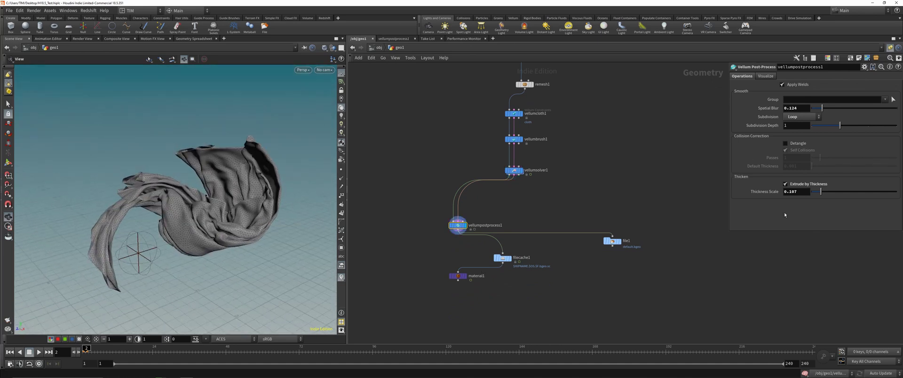
Display the Material node at the end of the chain and scrub the timeline to preview the cached cloth motion
{"action": "left_click_drag", "start_coordinate": [441, 300], "coordinate": [472, 270]}
{"action": "left_click", "coordinate": [465, 277]}
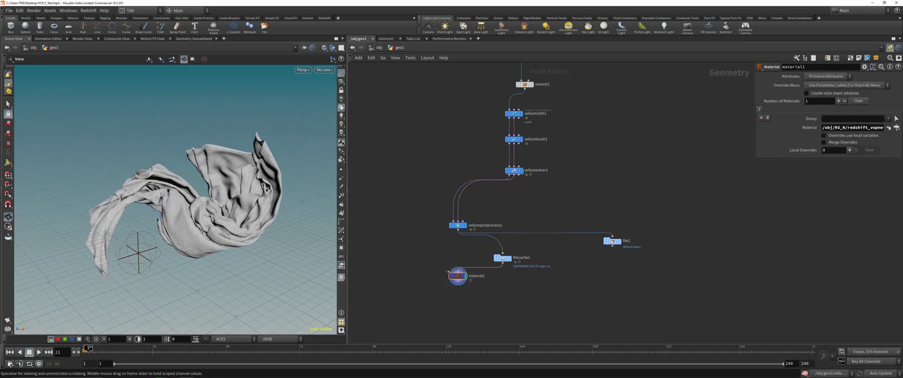
{"action": "left_click_drag", "start_coordinate": [87, 349], "coordinate": [237, 342]}
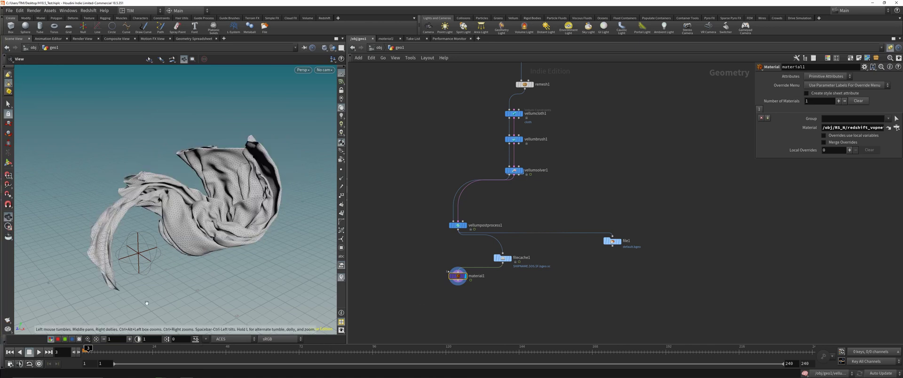
Go up to the object level, re-enter geo1 and look over the second cloth node chain
{"action": "key", "text": "u"}
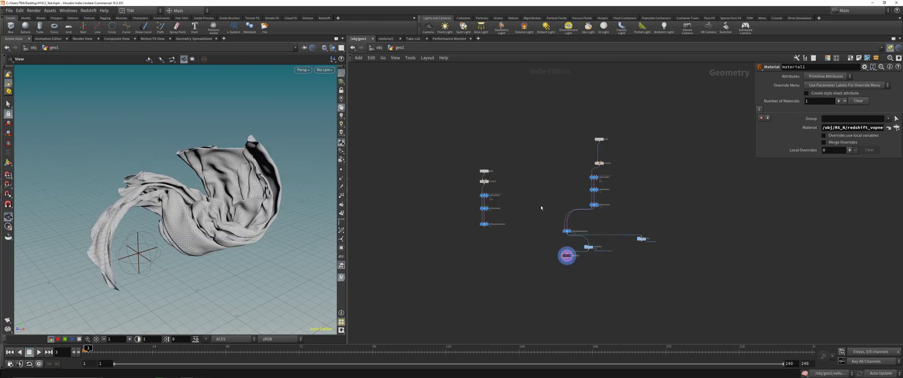
{"action": "left_click", "coordinate": [500, 222]}
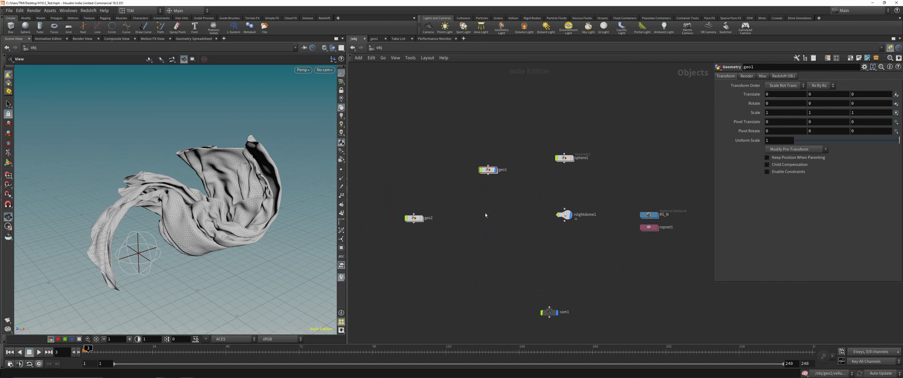
{"action": "double_click", "coordinate": [488, 170]}
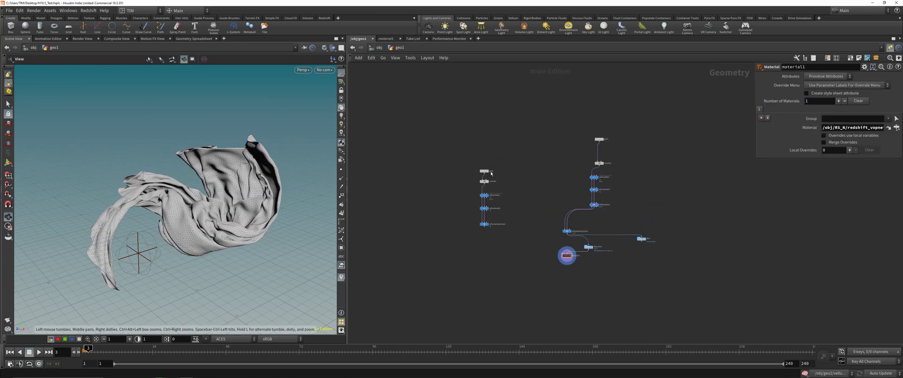
{"action": "scroll", "coordinate": [483, 208], "scroll_direction": "up", "scroll_amount": 5}
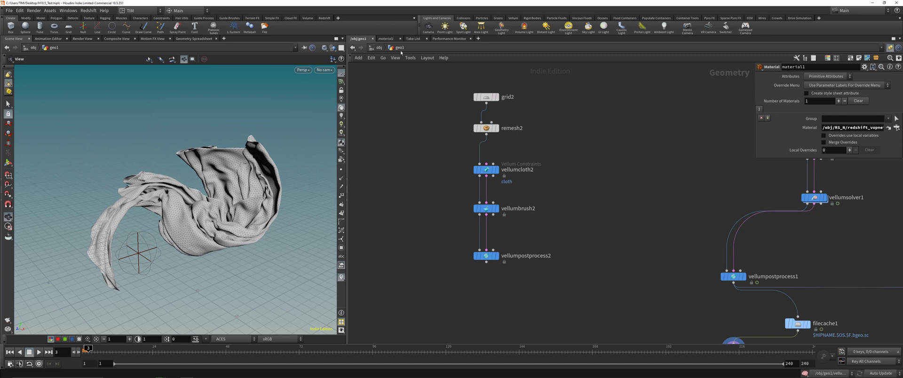
Return to the object level and line up sphere1, geo1, geo2 and cam1 in one column with the dome light
{"action": "left_click", "coordinate": [378, 48]}
{"action": "left_click_drag", "start_coordinate": [414, 217], "coordinate": [578, 120]}
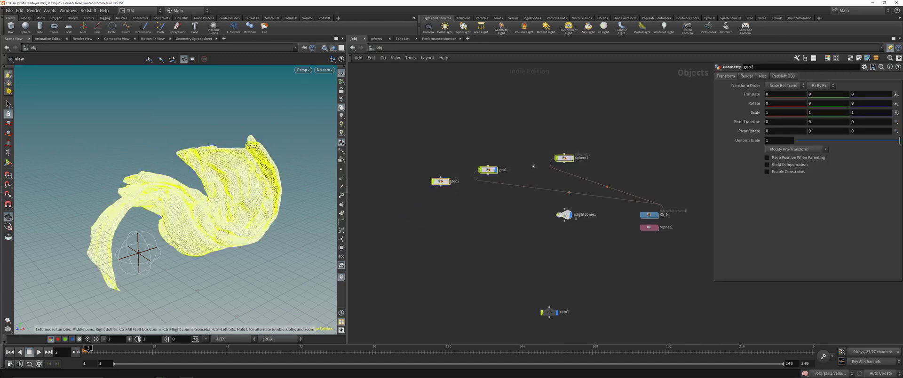
{"action": "key", "text": "a"}
{"action": "left_click_drag", "start_coordinate": [539, 167], "coordinate": [568, 183]}
{"action": "left_click_drag", "start_coordinate": [549, 311], "coordinate": [564, 282]}
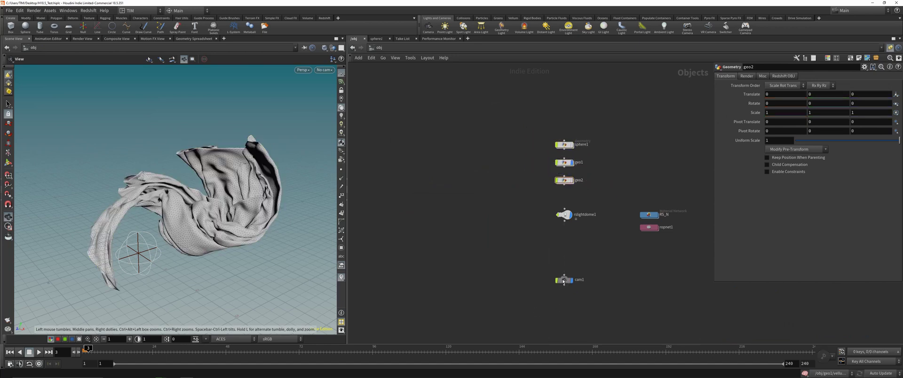
{"action": "key", "text": "h"}
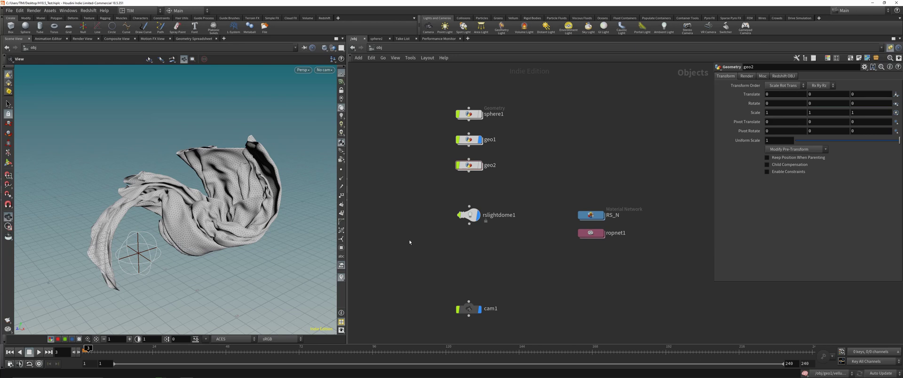
Switch to the browser's Houdini 18.5 What's New page and open its CFX section
{"action": "left_click", "coordinate": [158, 373]}
{"action": "scroll", "coordinate": [322, 298], "scroll_direction": "down", "scroll_amount": 3}
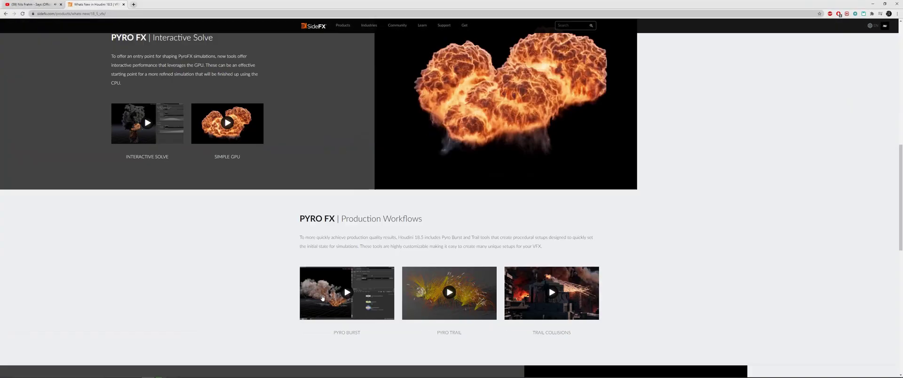
{"action": "scroll", "coordinate": [410, 196], "scroll_direction": "up", "scroll_amount": 5}
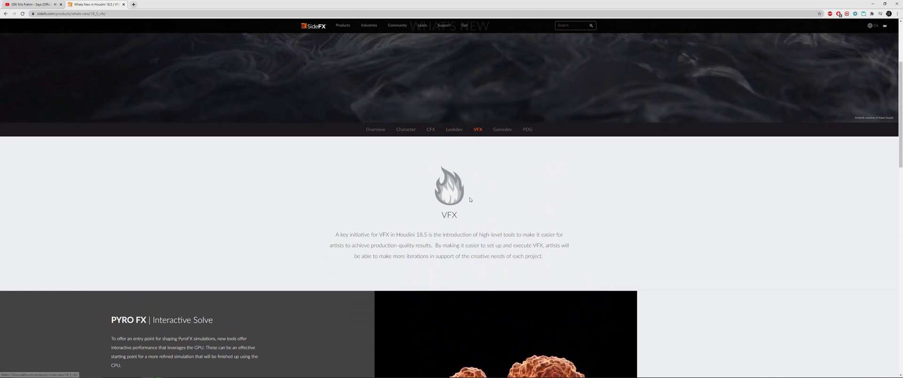
{"action": "scroll", "coordinate": [472, 201], "scroll_direction": "down", "scroll_amount": 2}
{"action": "scroll", "coordinate": [473, 201], "scroll_direction": "up", "scroll_amount": 4}
{"action": "scroll", "coordinate": [474, 202], "scroll_direction": "down", "scroll_amount": 2}
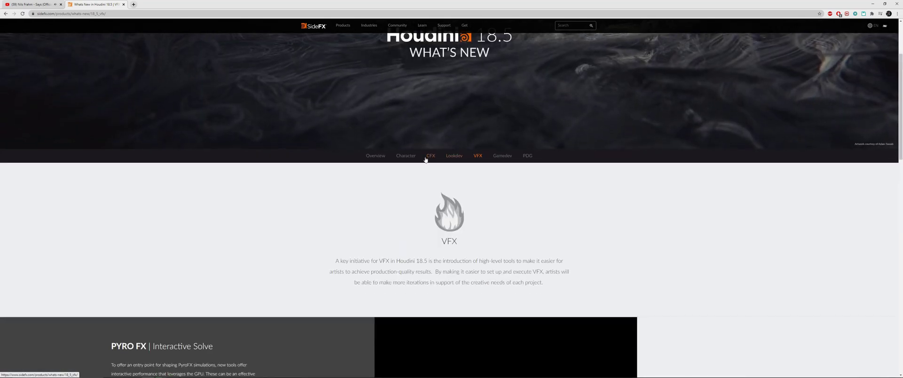
{"action": "left_click", "coordinate": [425, 159]}
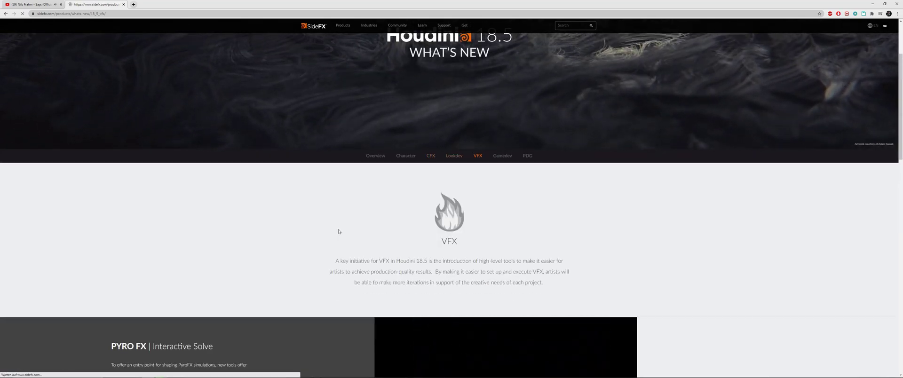
{"action": "scroll", "coordinate": [338, 231], "scroll_direction": "down", "scroll_amount": 2}
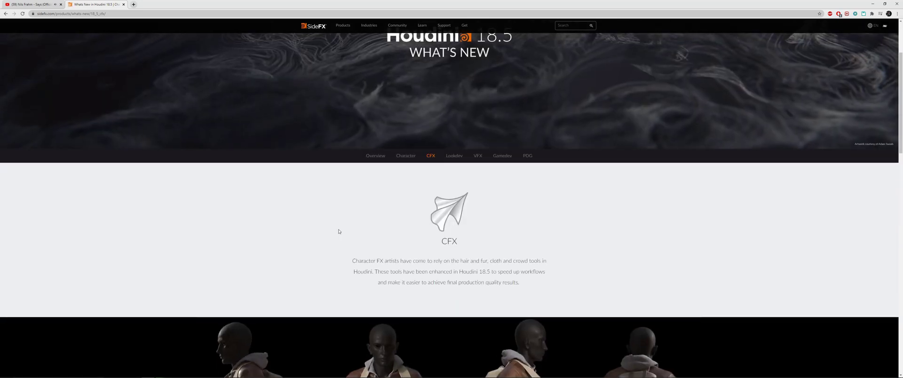
Open the Vellum Fabric Presets' Content Library page in a separate tab, browse its sample images and close it
{"action": "scroll", "coordinate": [339, 230], "scroll_direction": "down", "scroll_amount": 4}
{"action": "scroll", "coordinate": [339, 230], "scroll_direction": "down", "scroll_amount": 5}
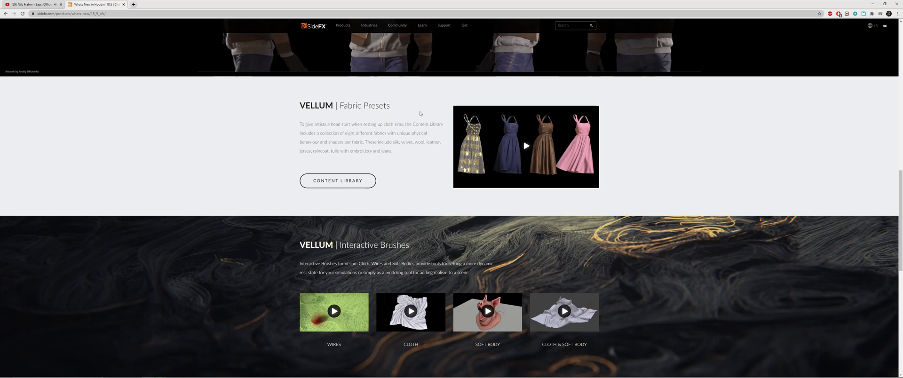
{"action": "scroll", "coordinate": [431, 150], "scroll_direction": "up", "scroll_amount": 1}
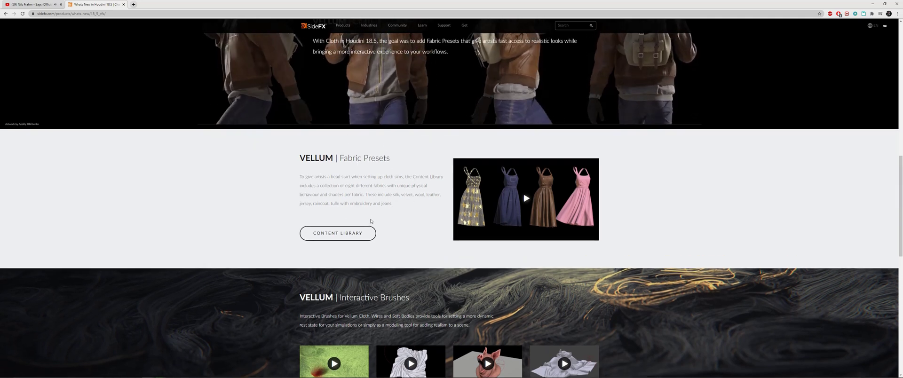
{"action": "middle_click", "coordinate": [337, 233]}
{"action": "key", "text": "ctrl+Tab"}
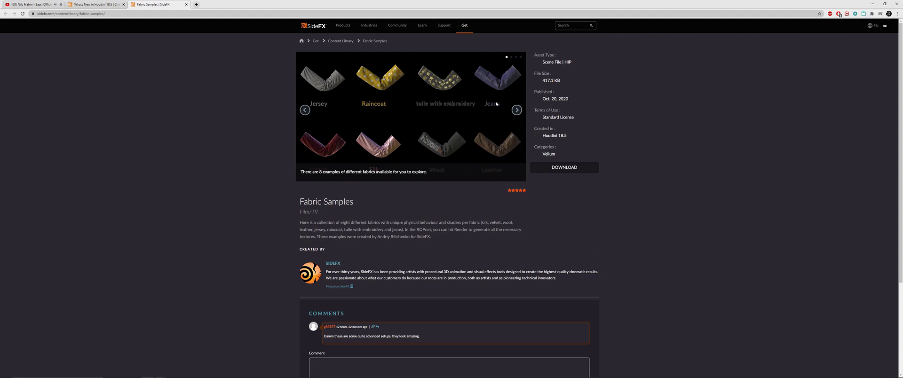
{"action": "left_click", "coordinate": [517, 110]}
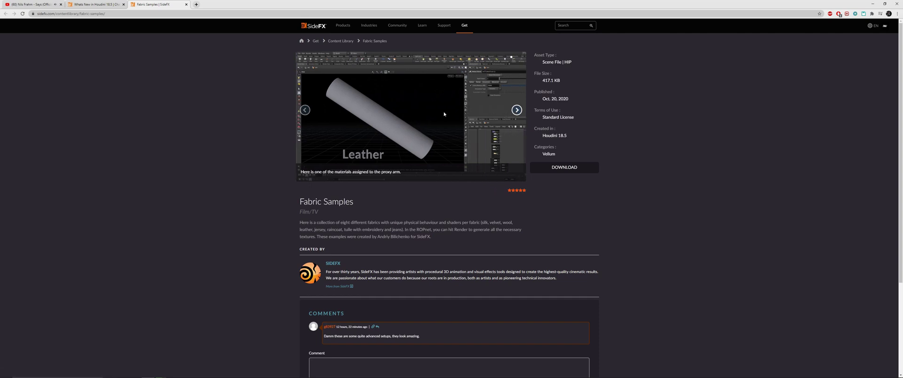
{"action": "left_click", "coordinate": [186, 4]}
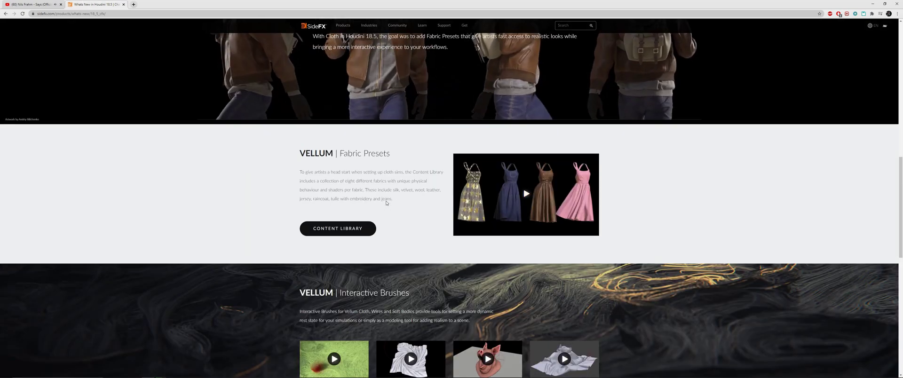
Read through the Vellum Interactive Brushes, Crowds KineFX and FEM Constraints sections of the CFX page
{"action": "scroll", "coordinate": [293, 198], "scroll_direction": "down", "scroll_amount": 3}
{"action": "scroll", "coordinate": [293, 198], "scroll_direction": "down", "scroll_amount": 1}
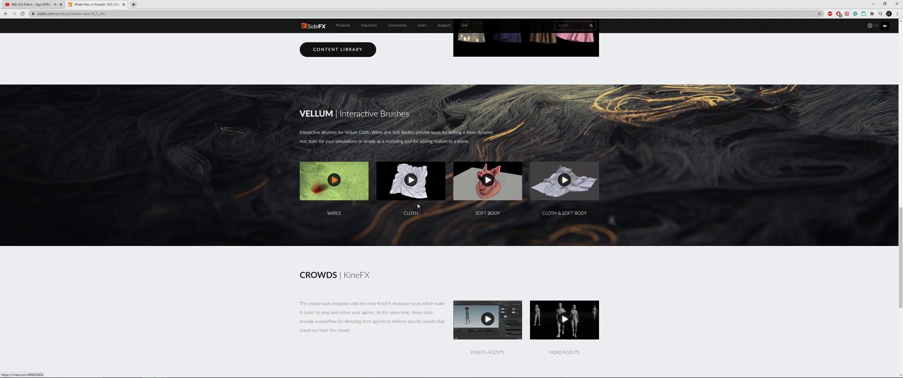
{"action": "scroll", "coordinate": [409, 171], "scroll_direction": "down", "scroll_amount": 2}
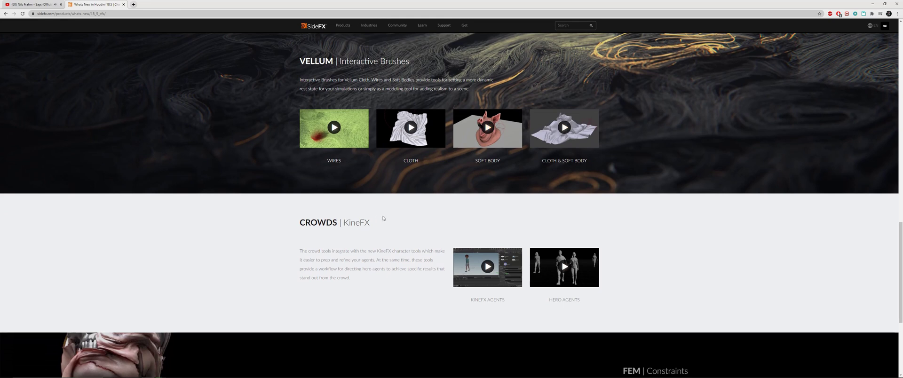
{"action": "scroll", "coordinate": [323, 183], "scroll_direction": "down", "scroll_amount": 2}
{"action": "double_click", "coordinate": [346, 169]}
{"action": "scroll", "coordinate": [429, 179], "scroll_direction": "down", "scroll_amount": 3}
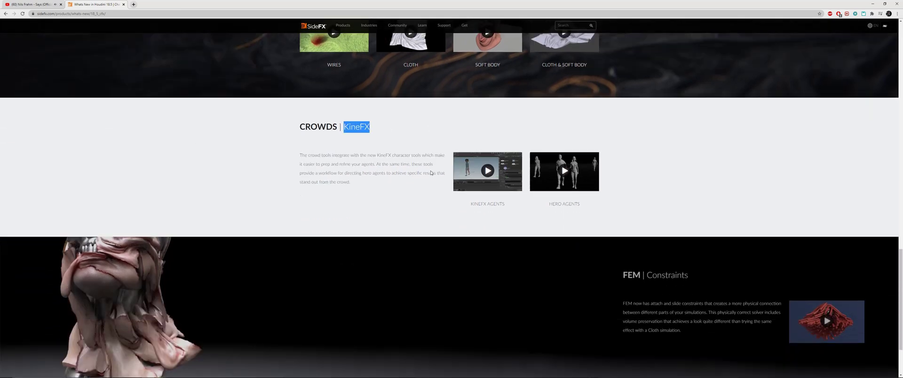
{"action": "left_click", "coordinate": [462, 271]}
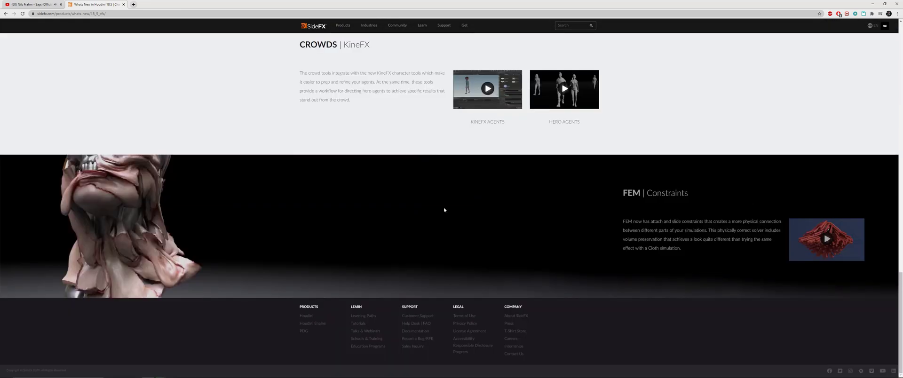
{"action": "scroll", "coordinate": [488, 262], "scroll_direction": "up", "scroll_amount": 5}
{"action": "scroll", "coordinate": [488, 262], "scroll_direction": "down", "scroll_amount": 5}
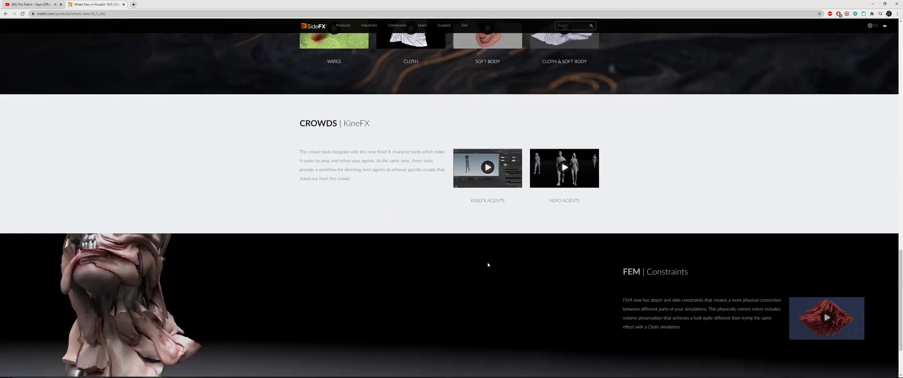
Review the CFX introduction and the Vellum Cloth section again, ending at the start of the What's New page
{"action": "scroll", "coordinate": [536, 257], "scroll_direction": "up", "scroll_amount": 10}
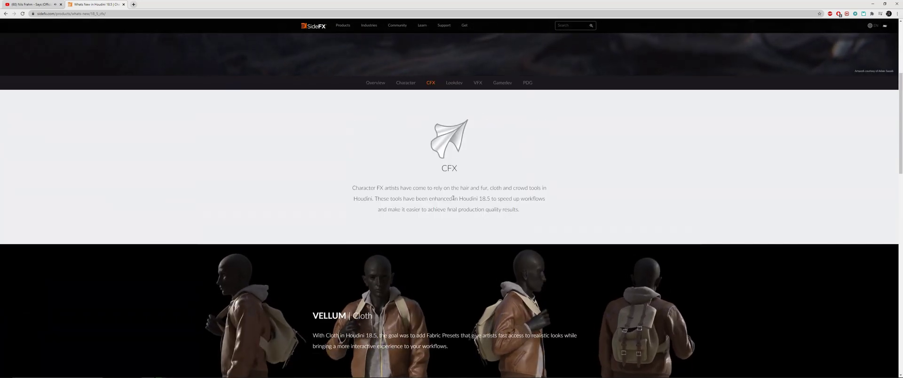
{"action": "scroll", "coordinate": [410, 219], "scroll_direction": "down", "scroll_amount": 1}
{"action": "scroll", "coordinate": [410, 219], "scroll_direction": "down", "scroll_amount": 1}
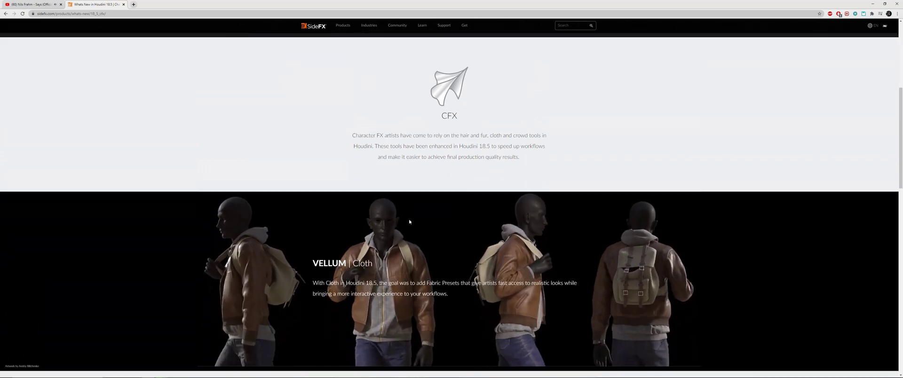
{"action": "scroll", "coordinate": [410, 221], "scroll_direction": "up", "scroll_amount": 4}
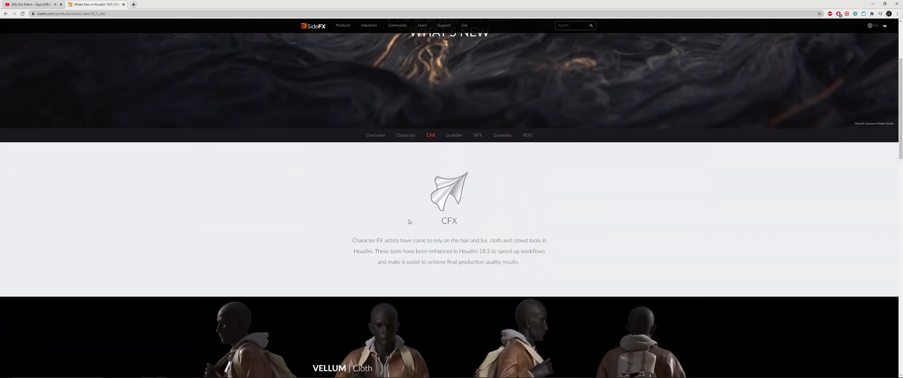
{"action": "scroll", "coordinate": [410, 222], "scroll_direction": "up", "scroll_amount": 2}
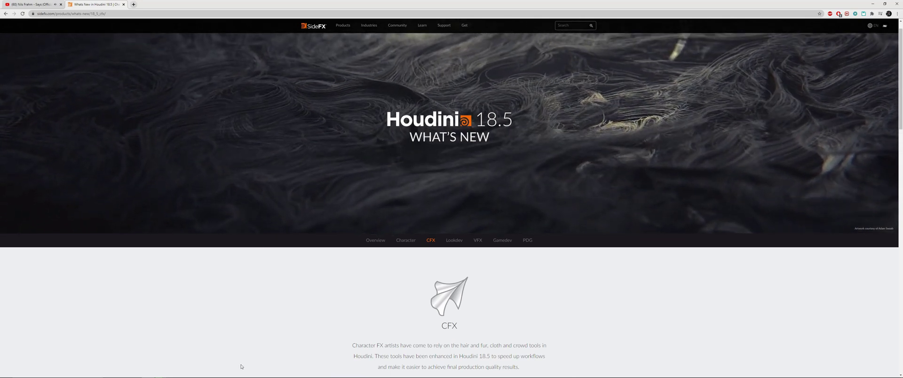
{"action": "mouse_move", "coordinate": [243, 376]}
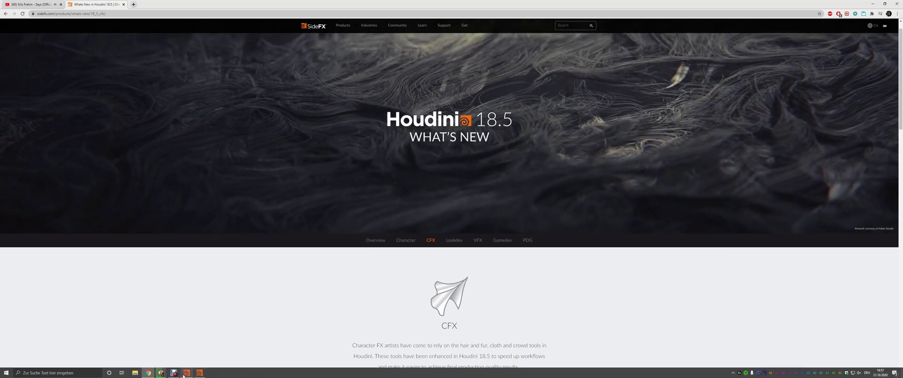